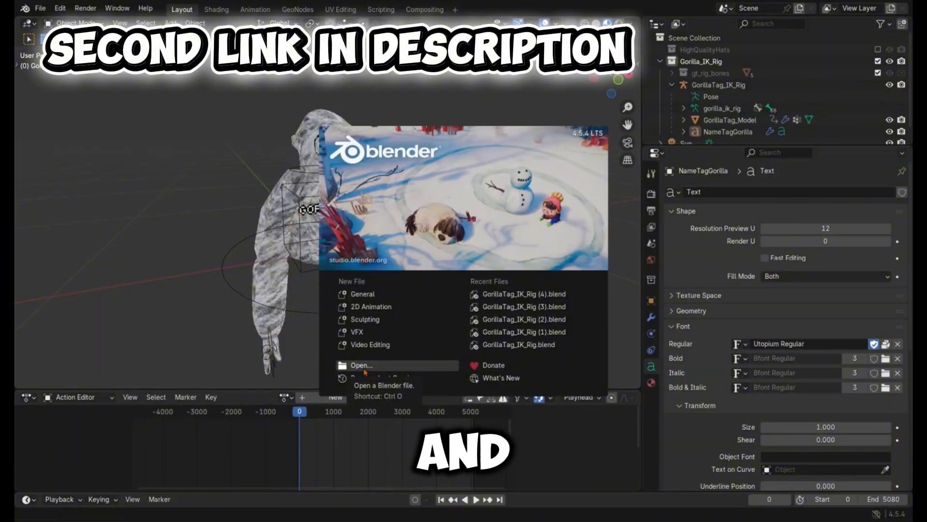
Step: Dismiss the splash screen and set the scene's render engine to Cycles
click(215, 140)
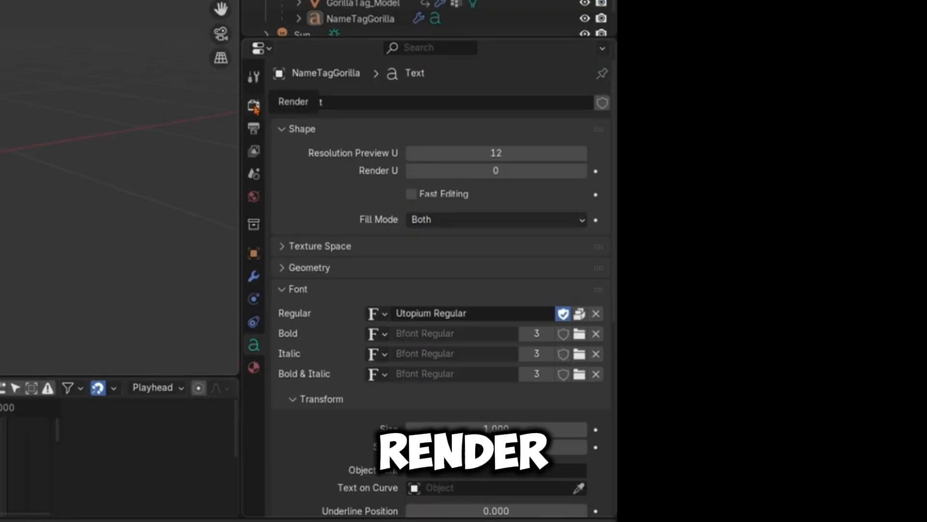
click(254, 107)
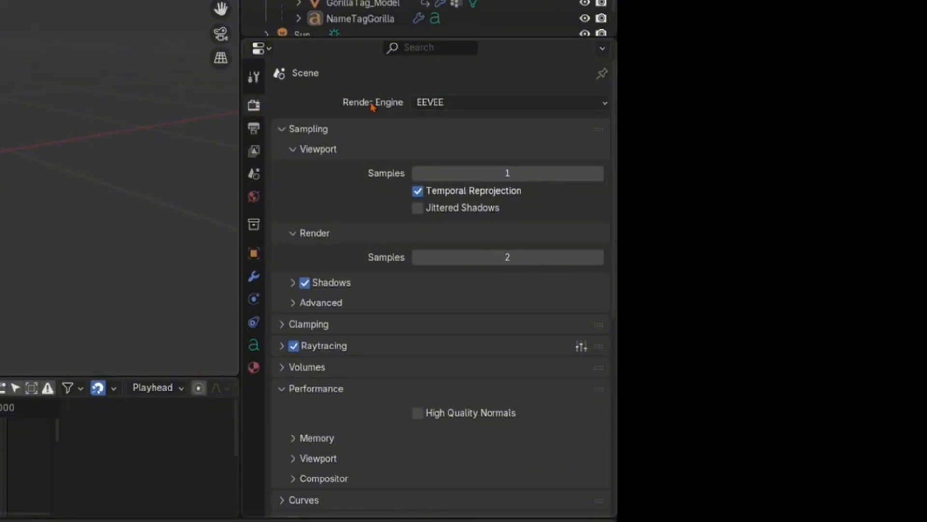
click(439, 104)
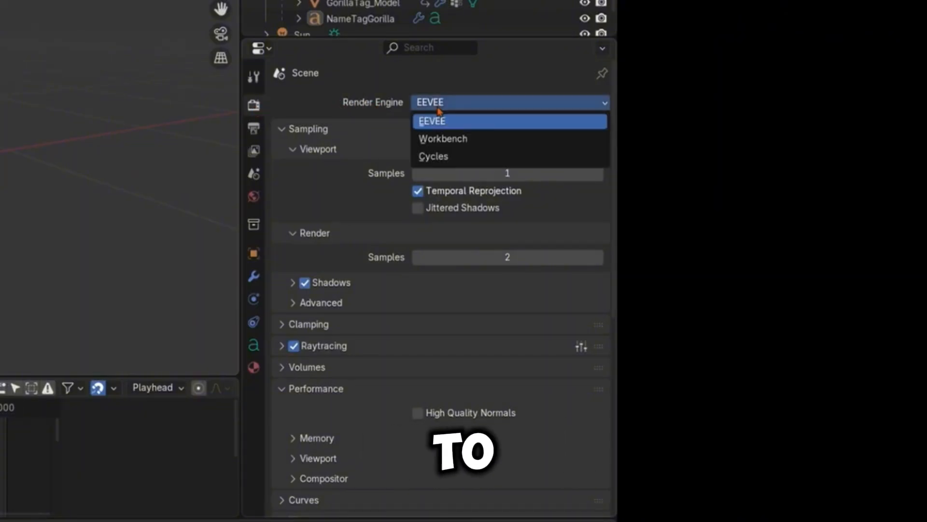
click(439, 157)
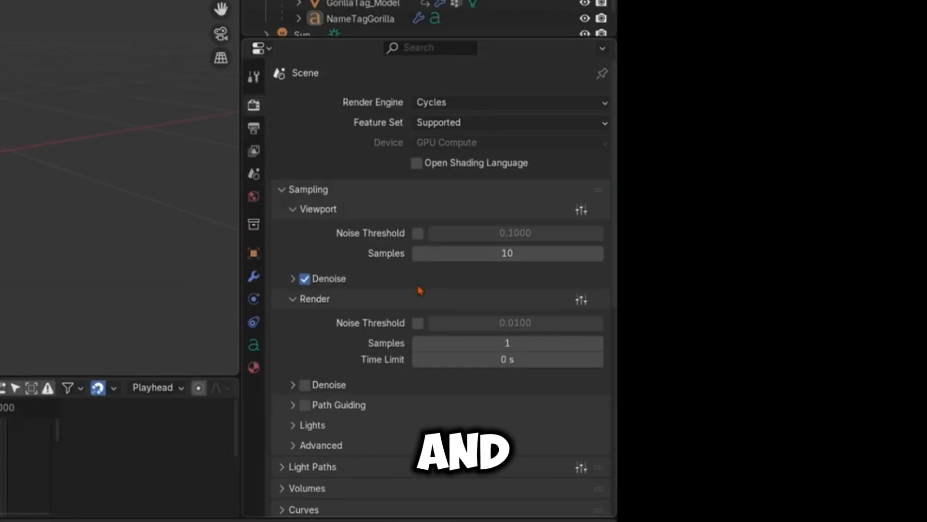
Step: In the color management settings, set Look to Very High Contrast and raise Exposure to about 0.473
scroll(420, 290, down, 15)
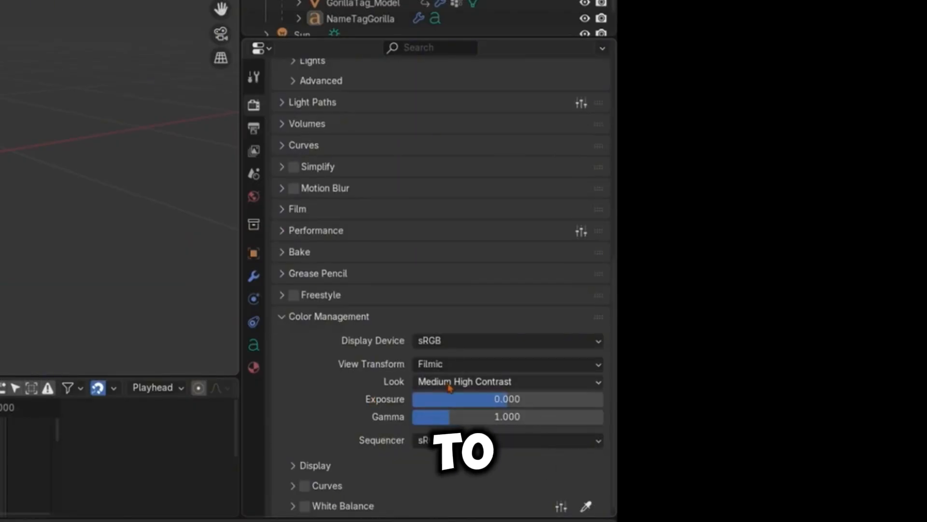
click(535, 384)
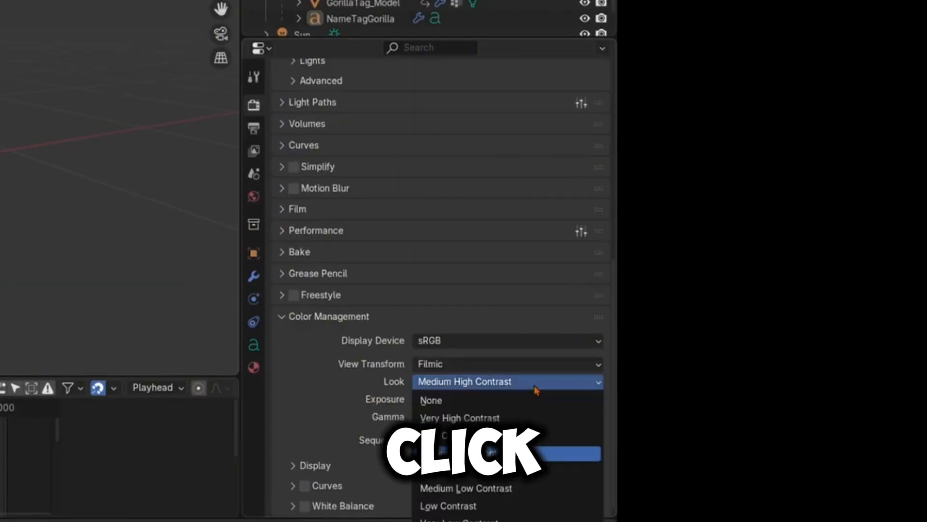
click(500, 417)
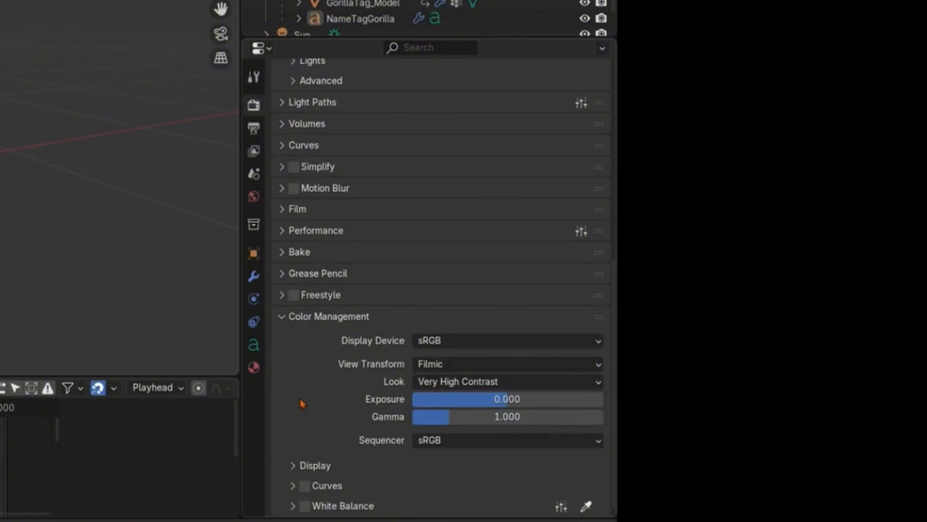
drag(507, 399, 514, 401)
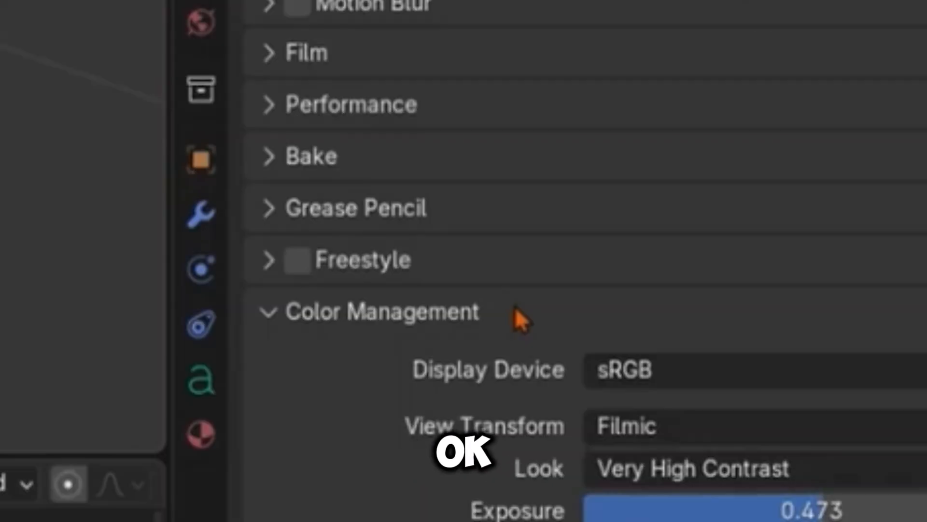
Step: Set the PrimaryColor of the gorilla model's Primary_ColorFur material to saturated red
click(203, 437)
scroll(500, 224, up, 3)
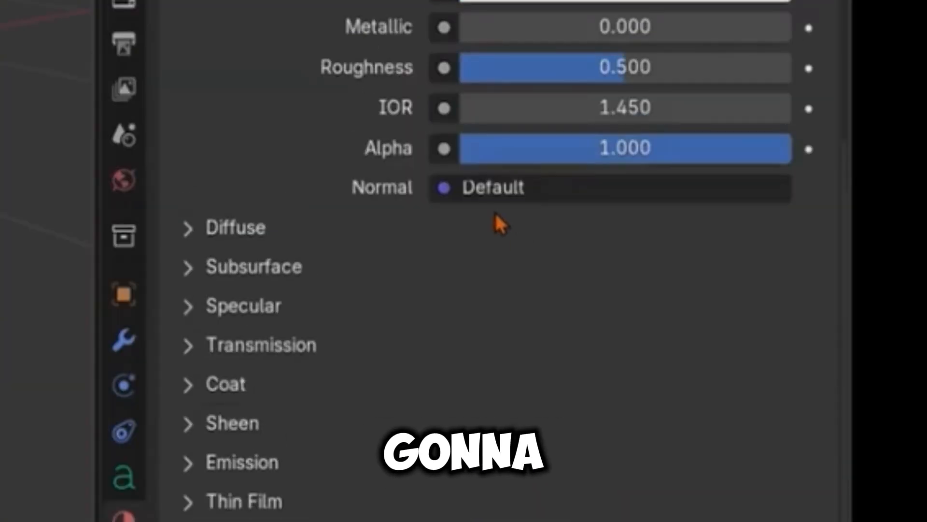
scroll(500, 223, up, 3)
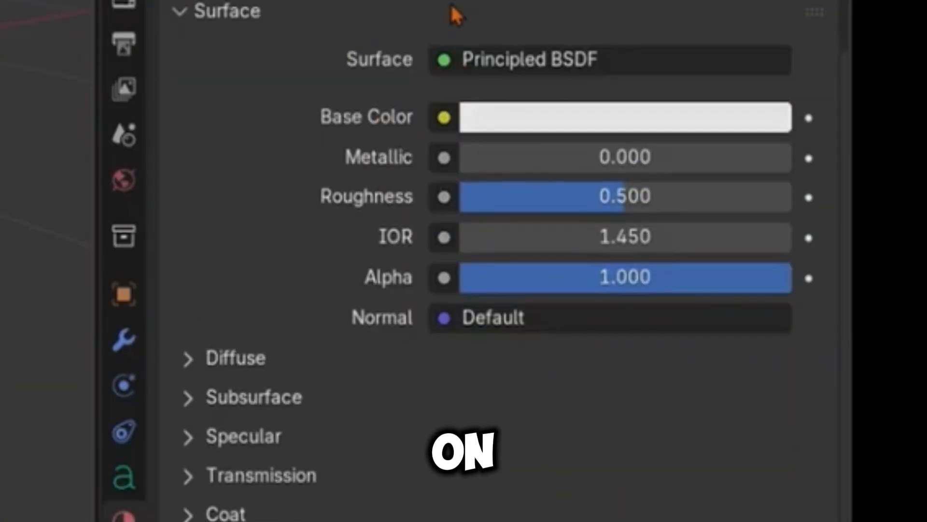
click(633, 127)
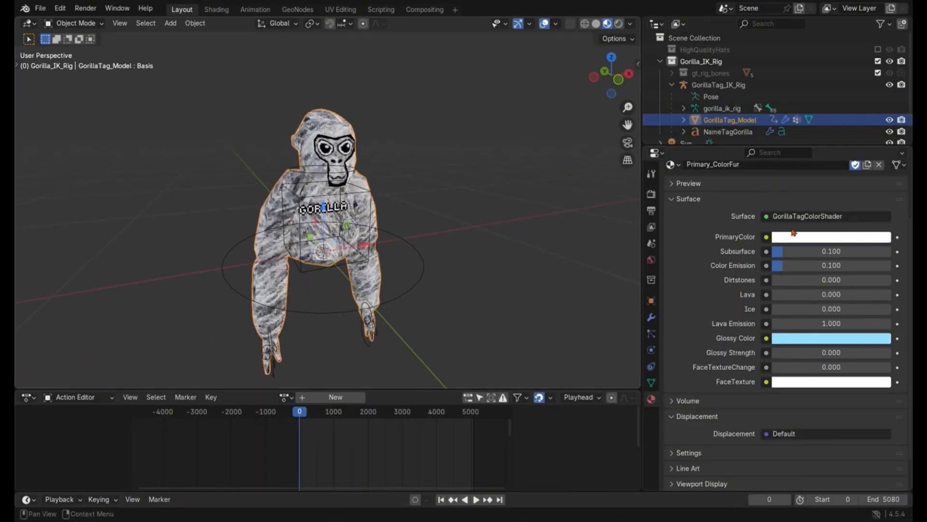
click(790, 240)
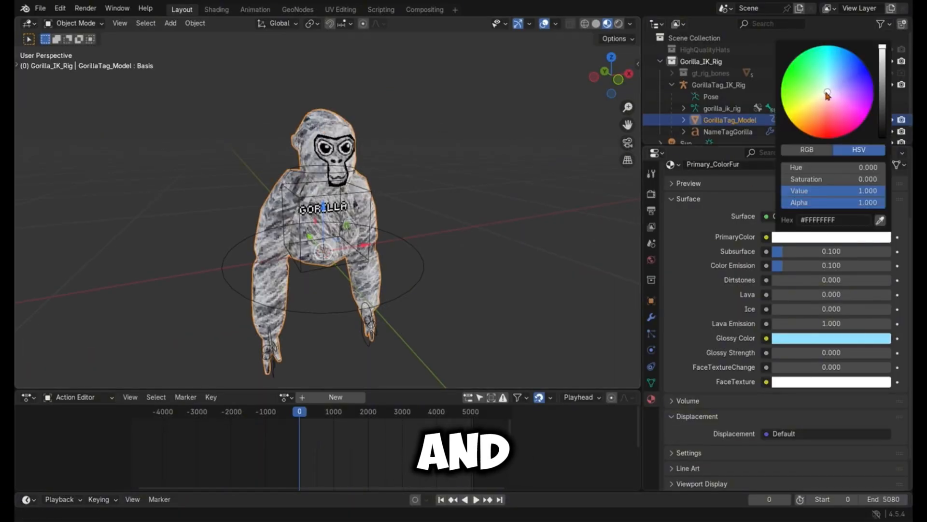
drag(825, 88, 832, 142)
click(499, 214)
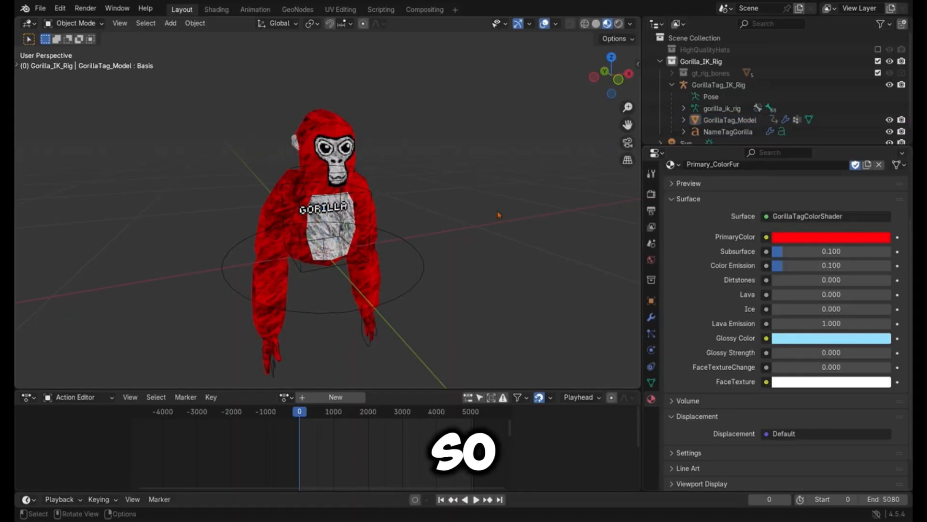
Step: Replace the text of the name tag on the gorilla's chest with "BANE"
click(338, 209)
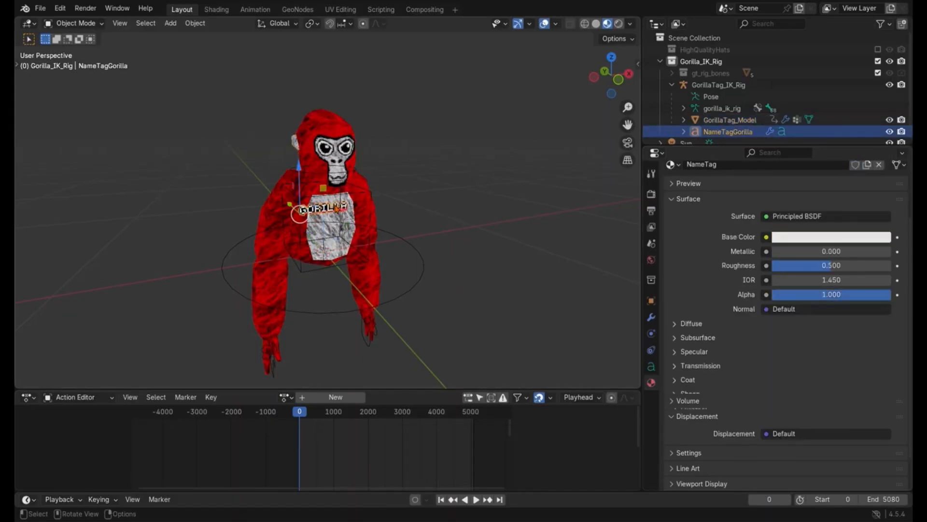
click(436, 205)
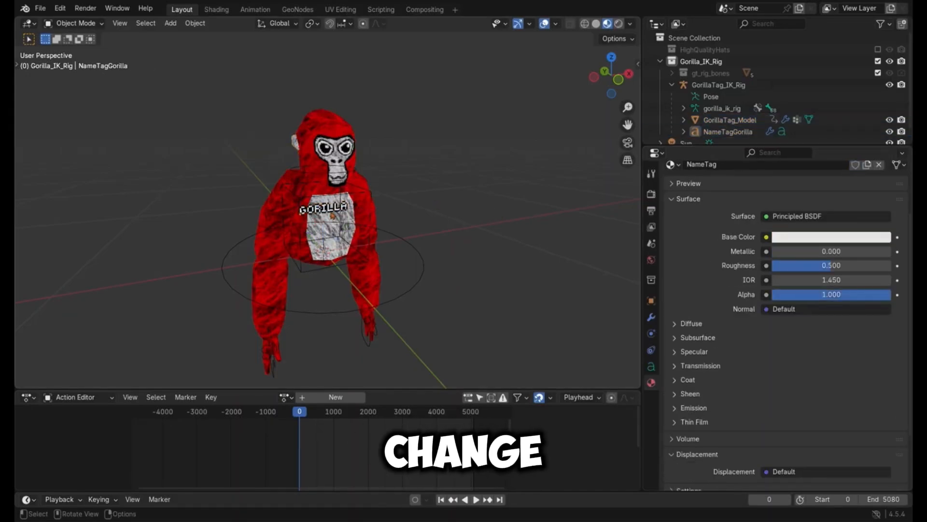
click(330, 211)
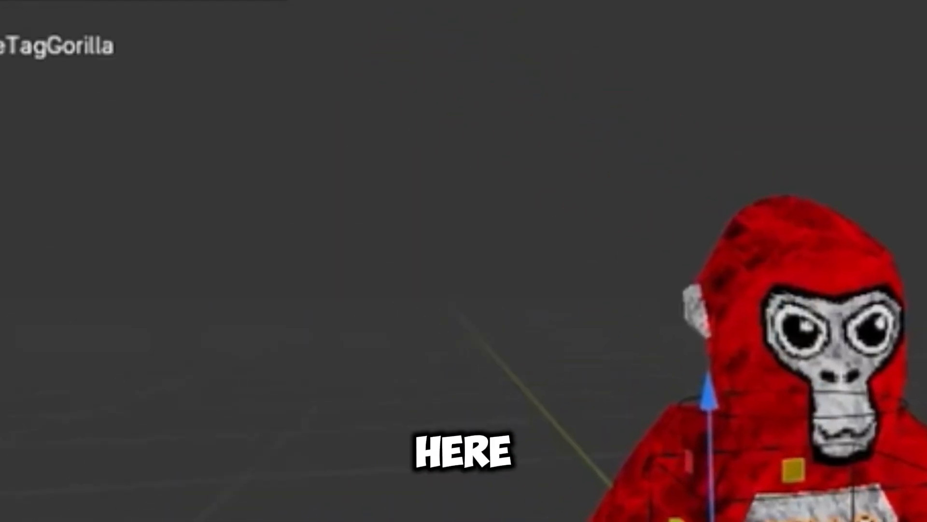
click(82, 25)
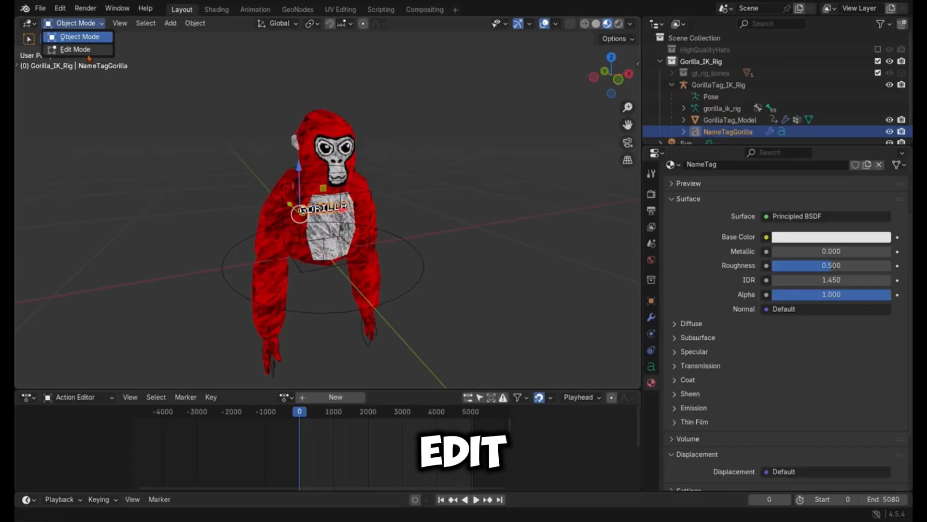
click(367, 249)
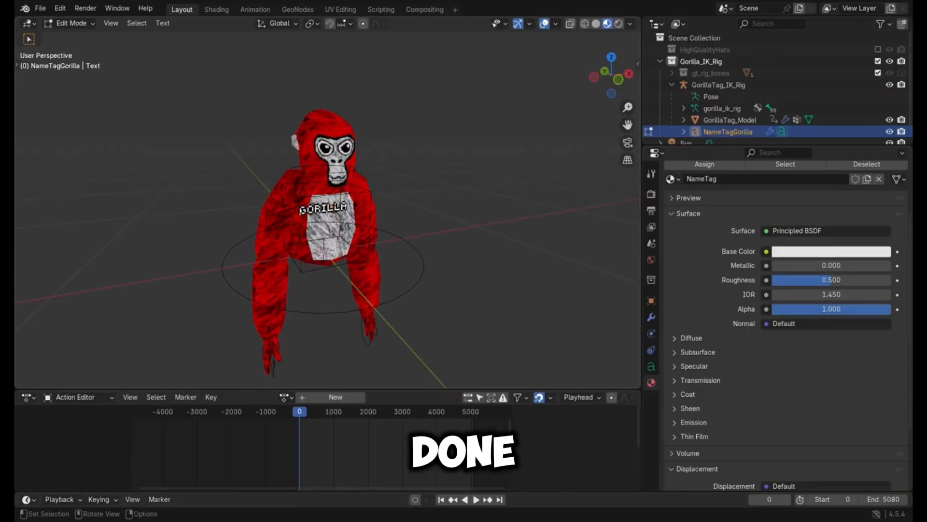
key(ctrl+a)
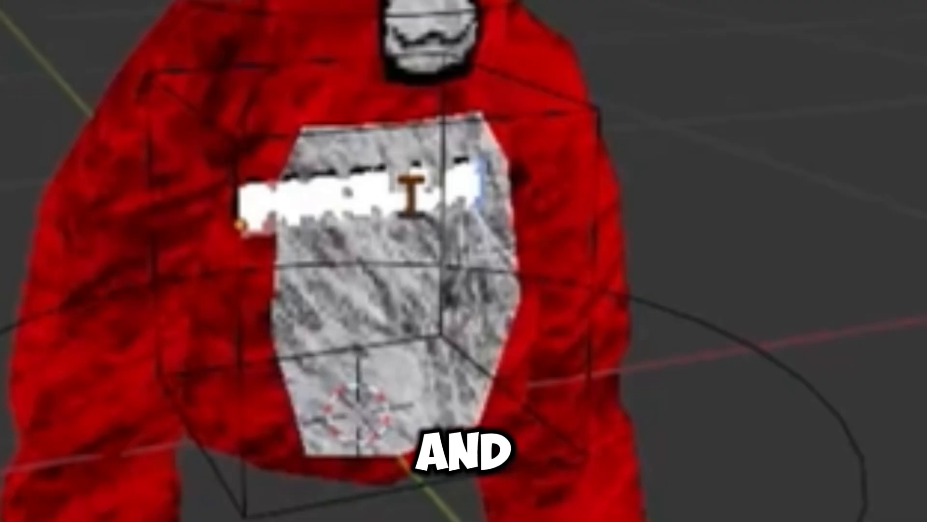
key(BackSpace)
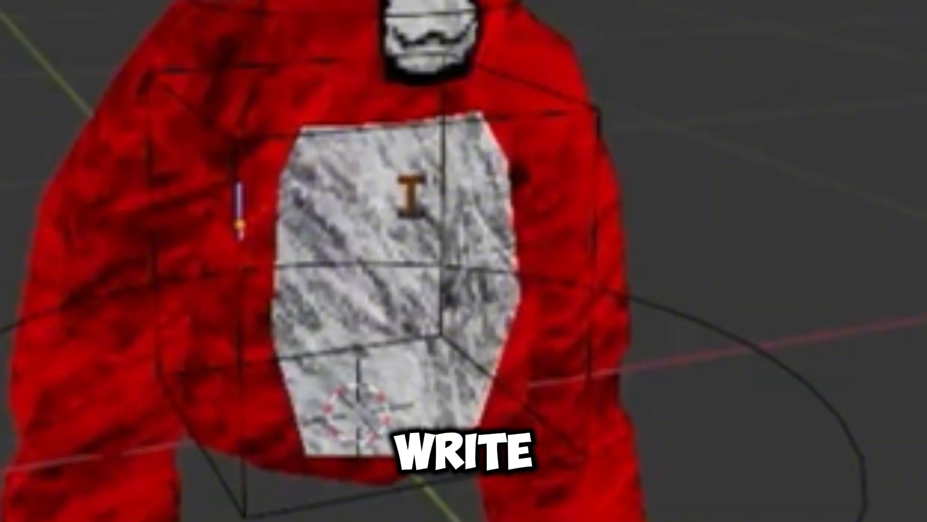
text(BO)
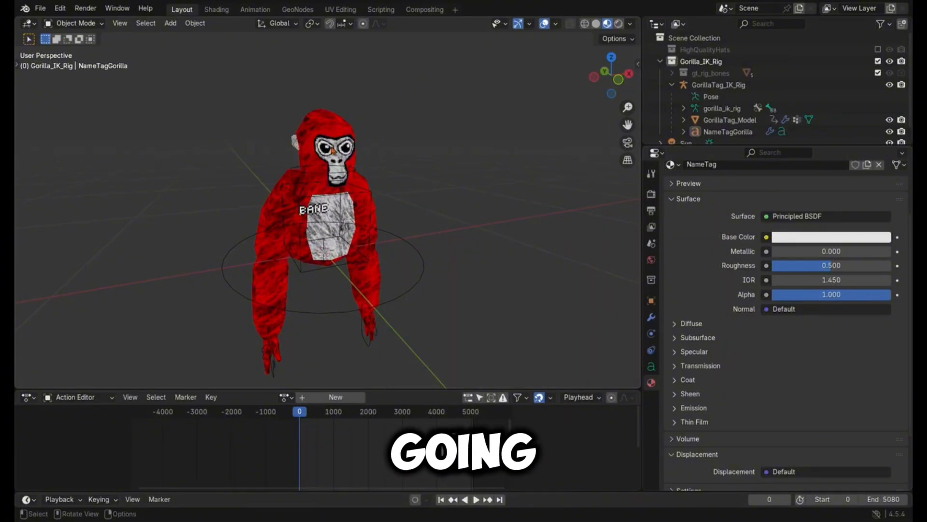
Step: Put the GorillaTag_IK_Rig armature into Pose Mode, reveal the viewport tools and activate the Move tool
click(711, 97)
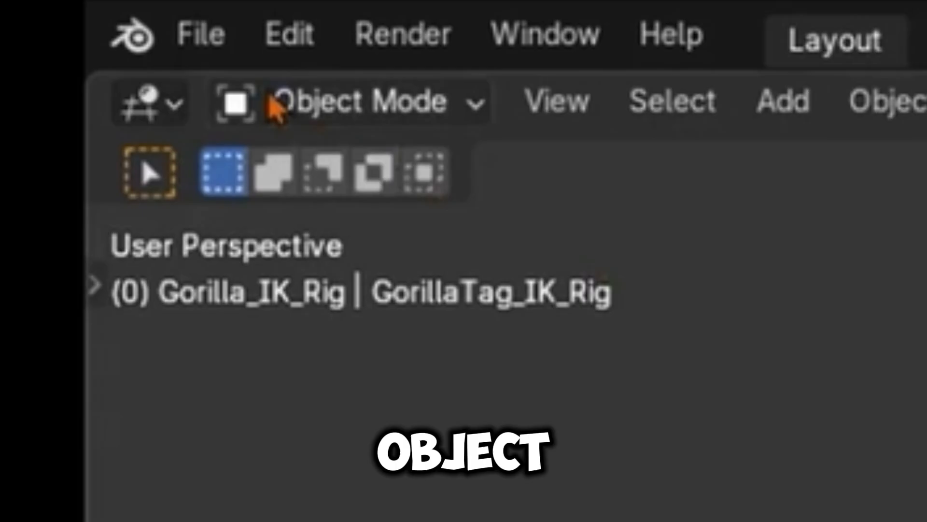
click(278, 104)
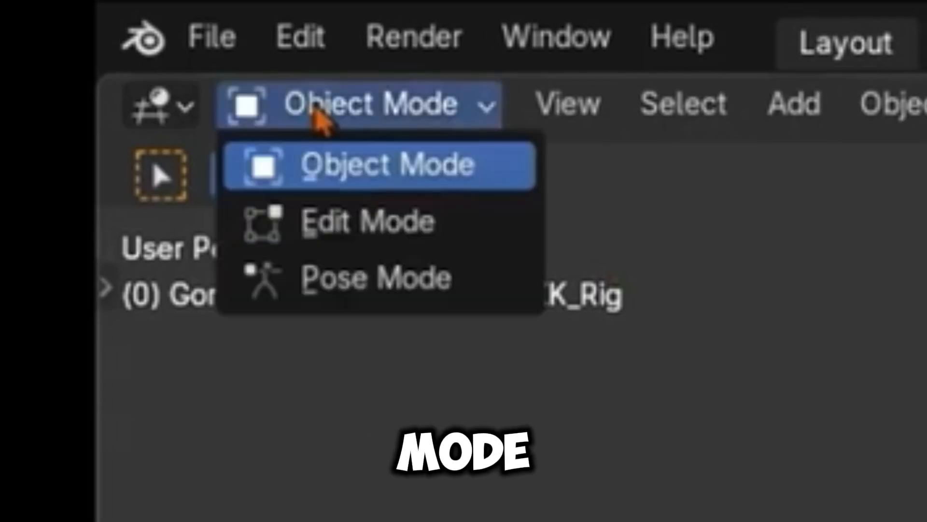
click(353, 274)
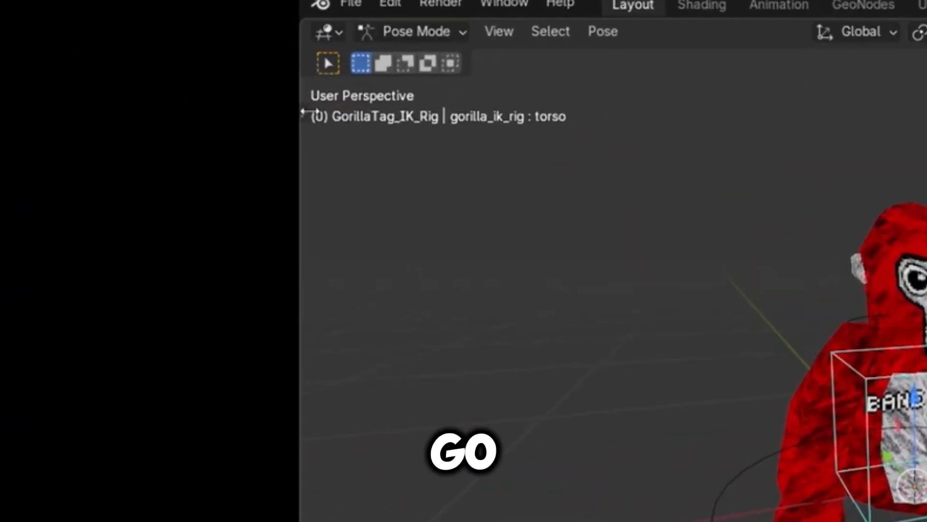
click(17, 64)
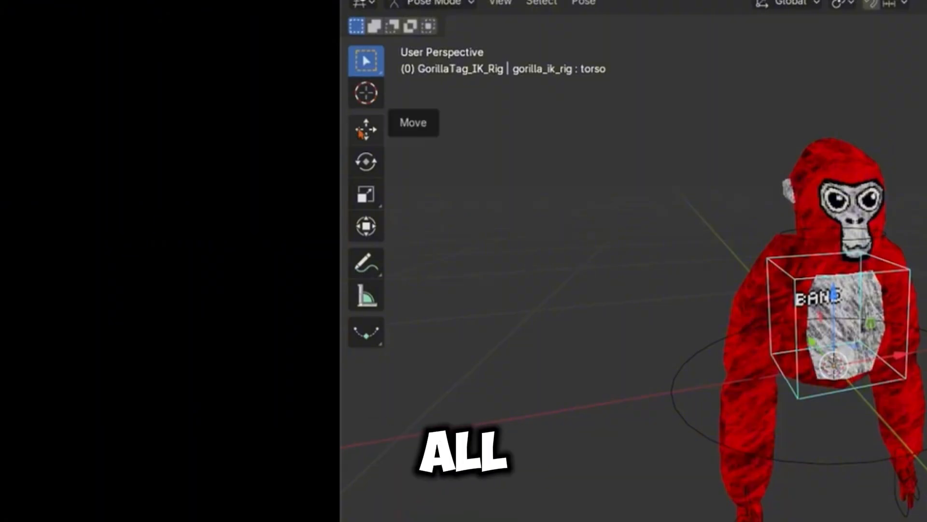
click(334, 200)
click(368, 156)
click(368, 137)
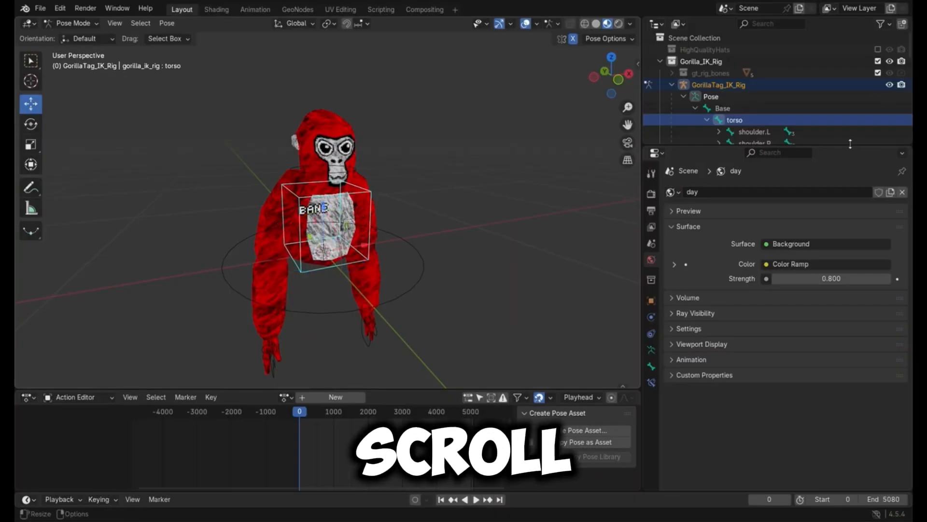
Step: Select the hand_controller.R bone in the rig's hierarchy and move it to reposition the gorilla's right hand
scroll(797, 120, down, 5)
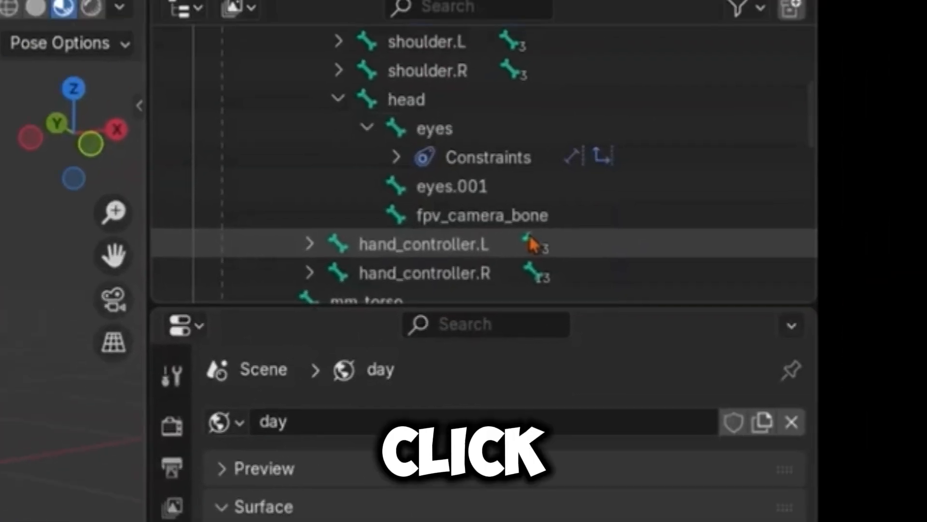
click(533, 244)
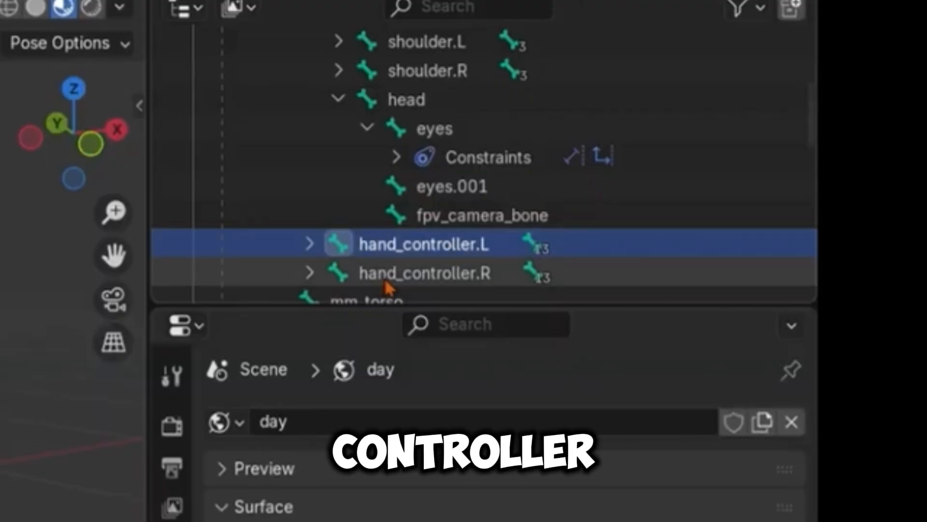
click(359, 274)
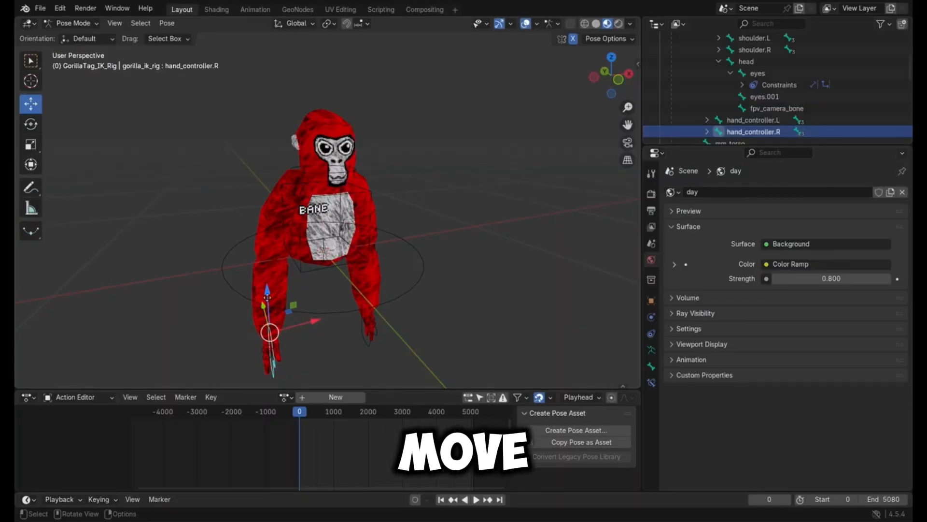
drag(267, 297, 294, 305)
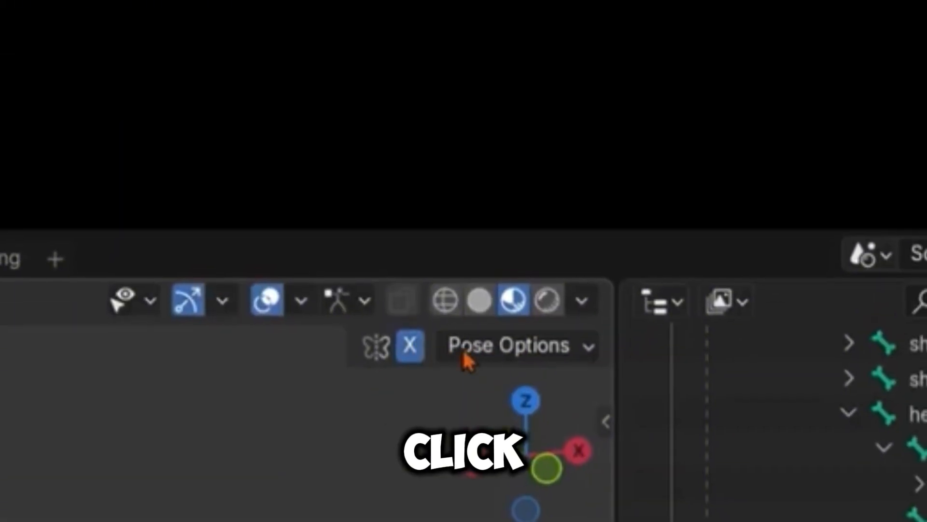
Step: Turn off X-axis mirroring for posing, then move and rotate the right hand controller into a raised-arm pose
click(410, 346)
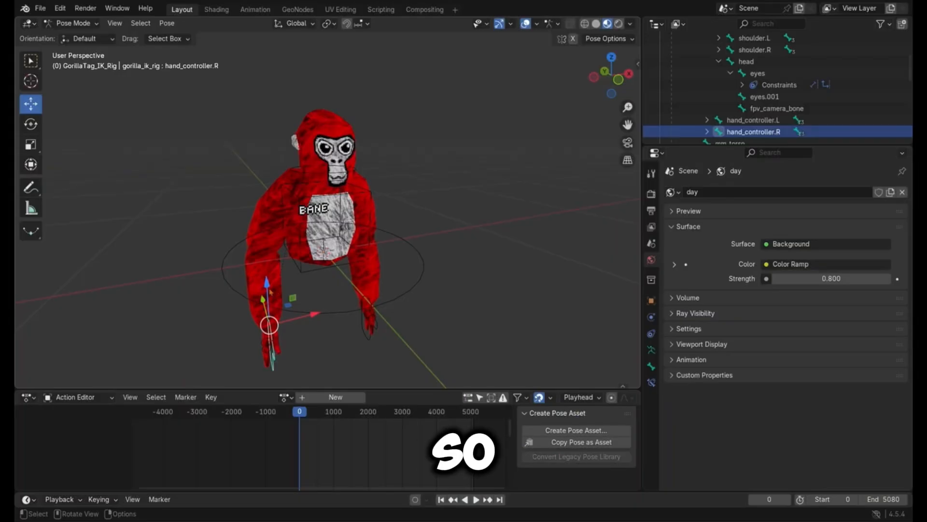
drag(264, 286, 347, 323)
click(32, 124)
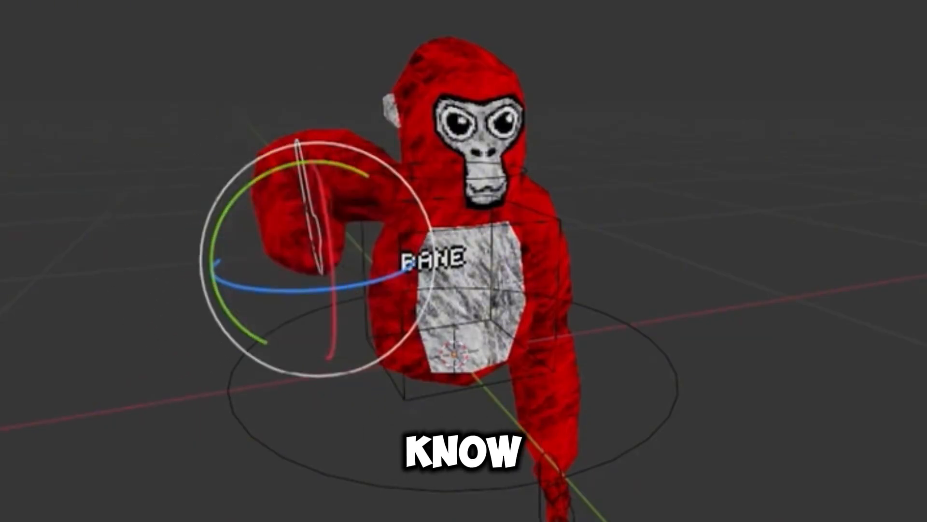
drag(354, 284, 403, 165)
Step: Select the gorilla's head control in the viewport, then select the right hand controller instead
click(407, 177)
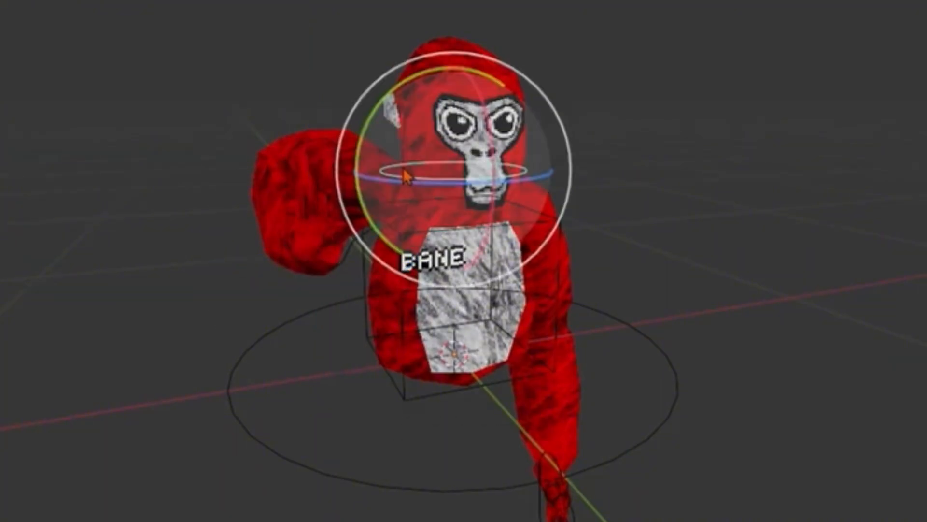
click(324, 213)
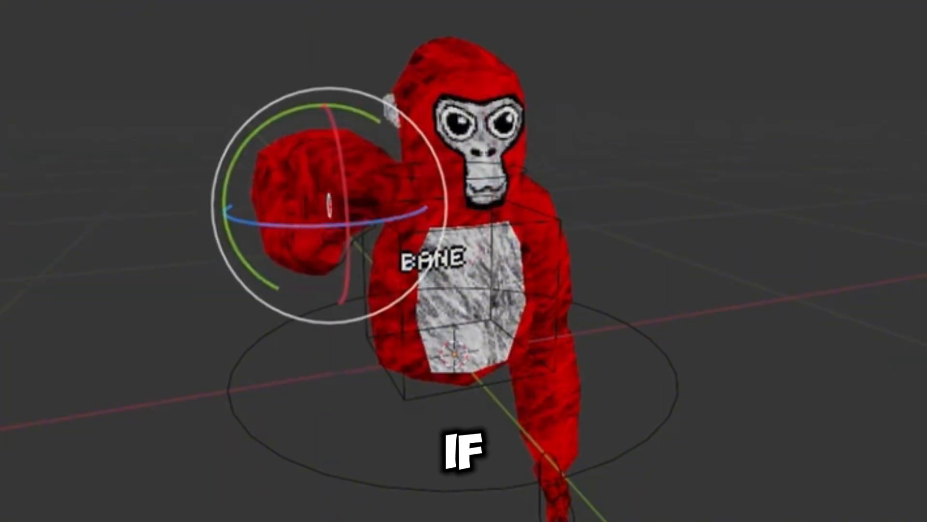
click(376, 82)
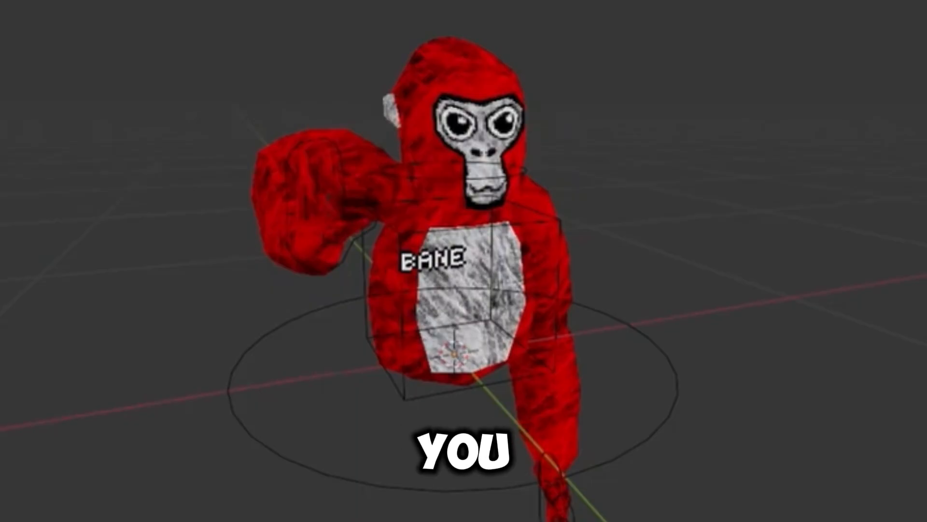
click(330, 198)
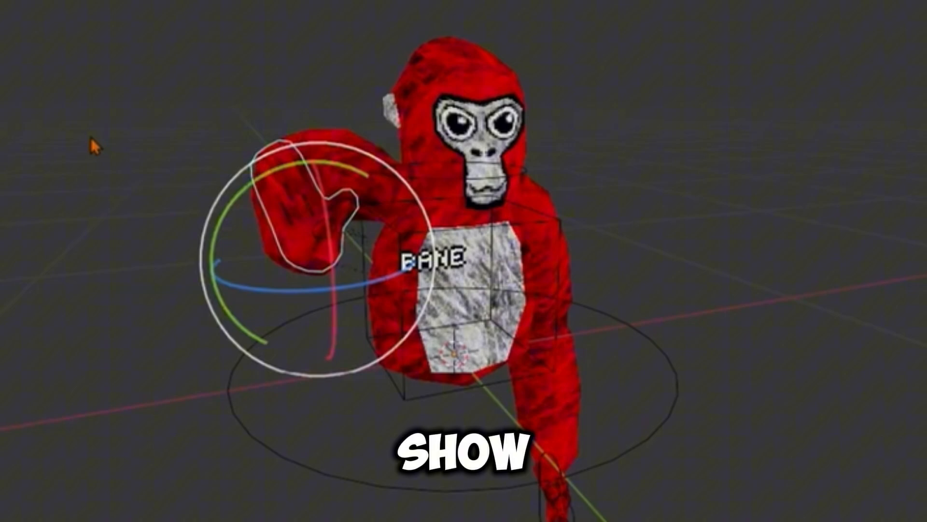
Step: Select the right hand's thumb control, thumb_control.R, and rotate it to change the thumb's pose
click(281, 147)
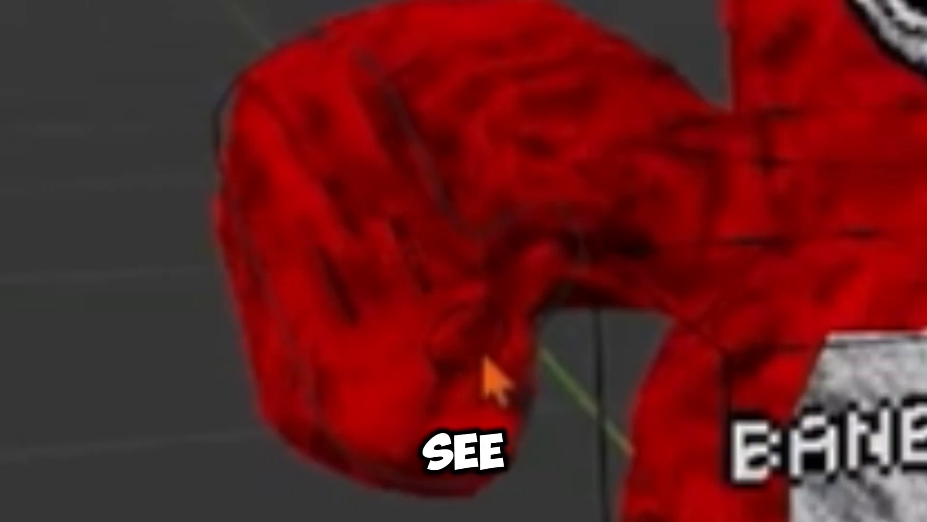
click(473, 340)
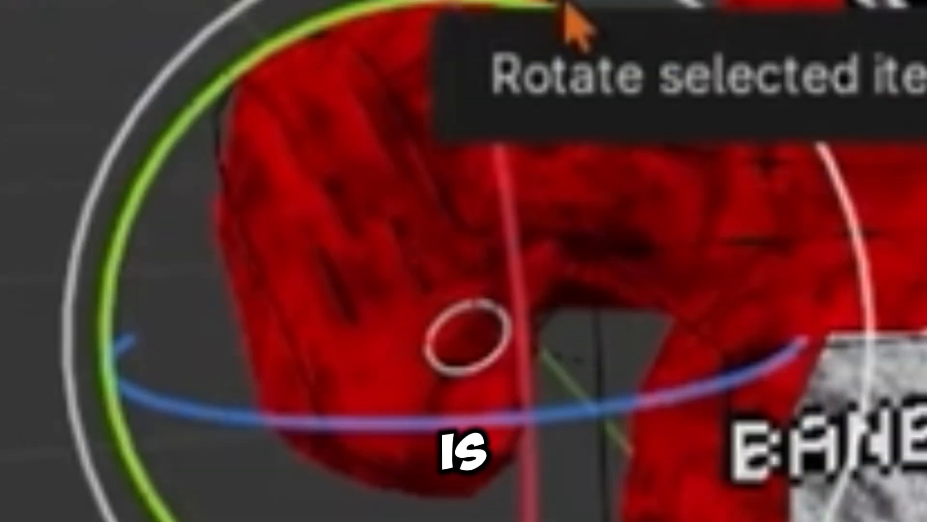
drag(574, 22, 609, 24)
click(421, 153)
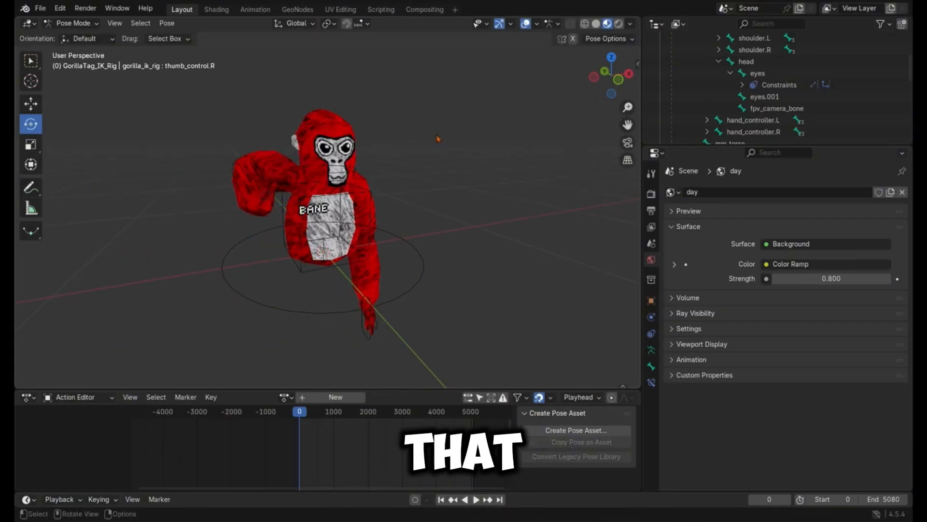
Step: Select the hand_controller.R bone and move the gorilla's raised right hand a little lower and further from the body
drag(607, 81, 585, 79)
click(30, 109)
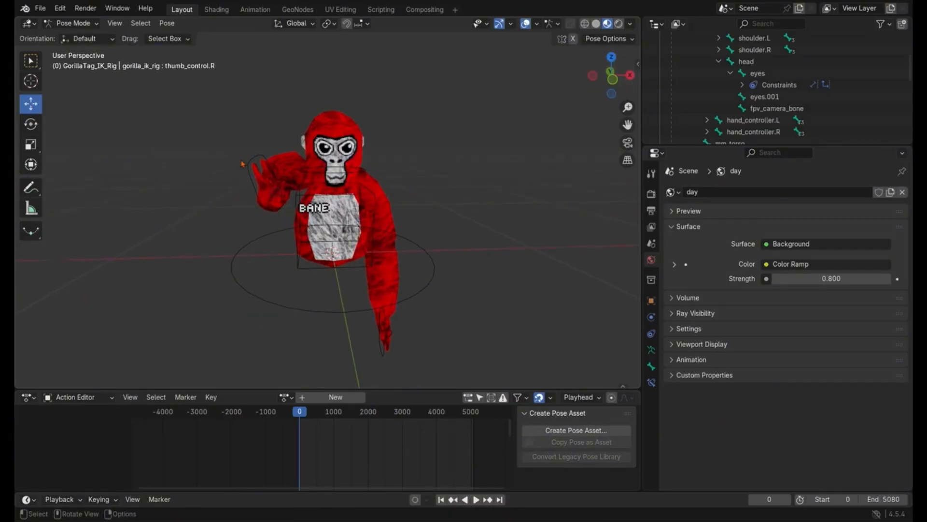
click(744, 133)
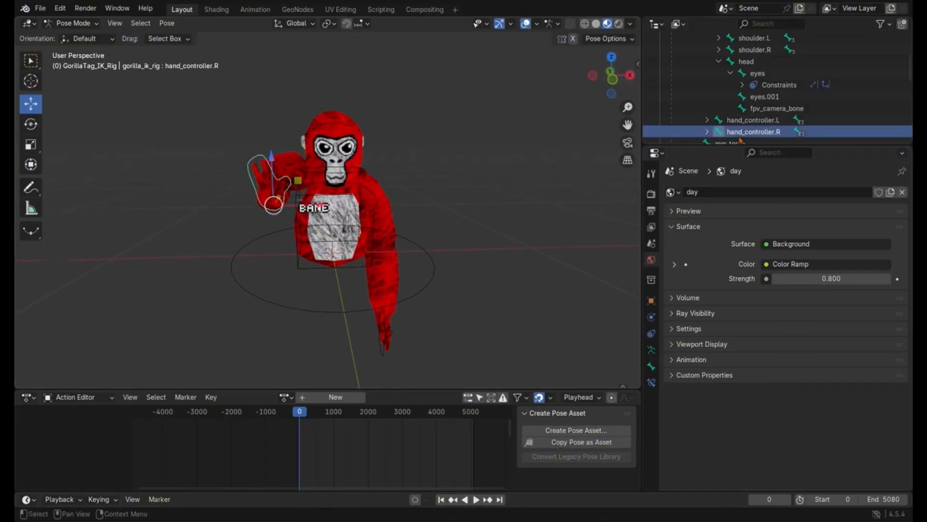
drag(279, 196, 272, 210)
click(450, 153)
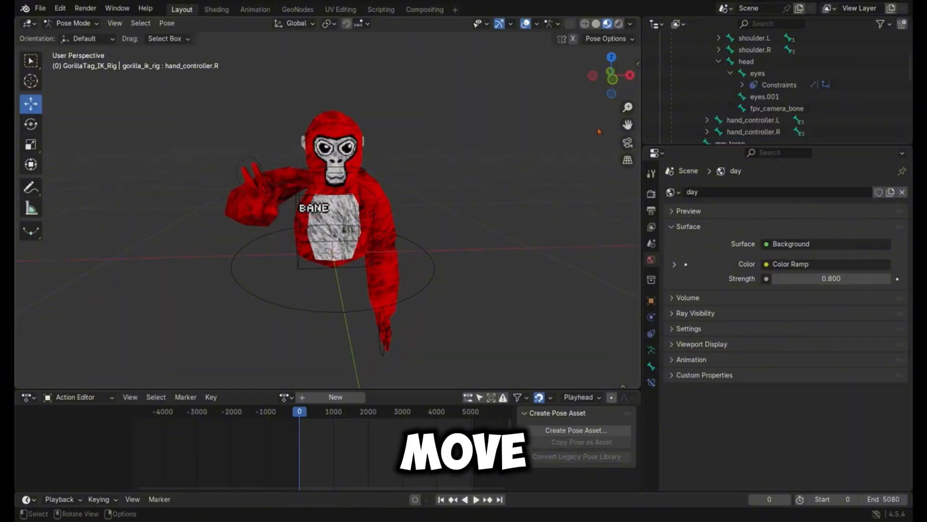
Step: Select the head bone and rotate it about the global Z axis to adjust the gorilla's facing direction, collapsing its child bones
click(753, 62)
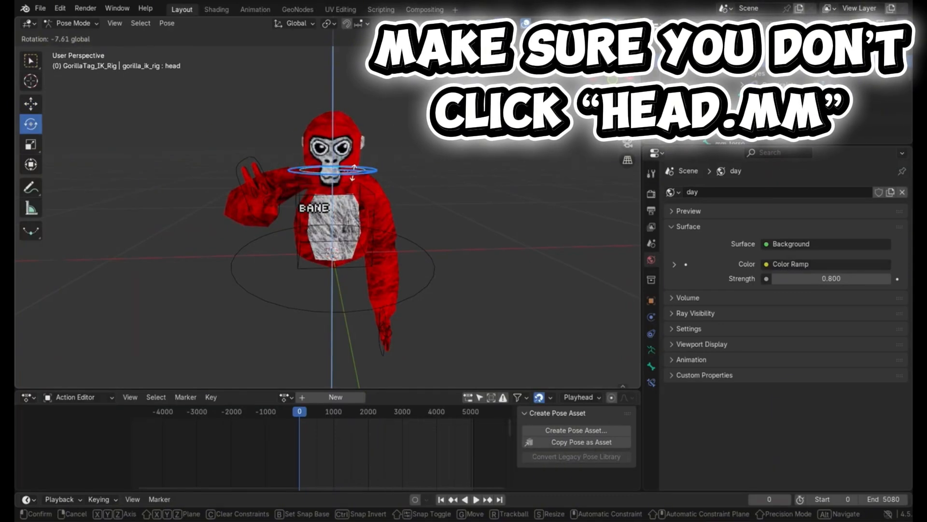
drag(353, 173, 353, 173)
click(496, 169)
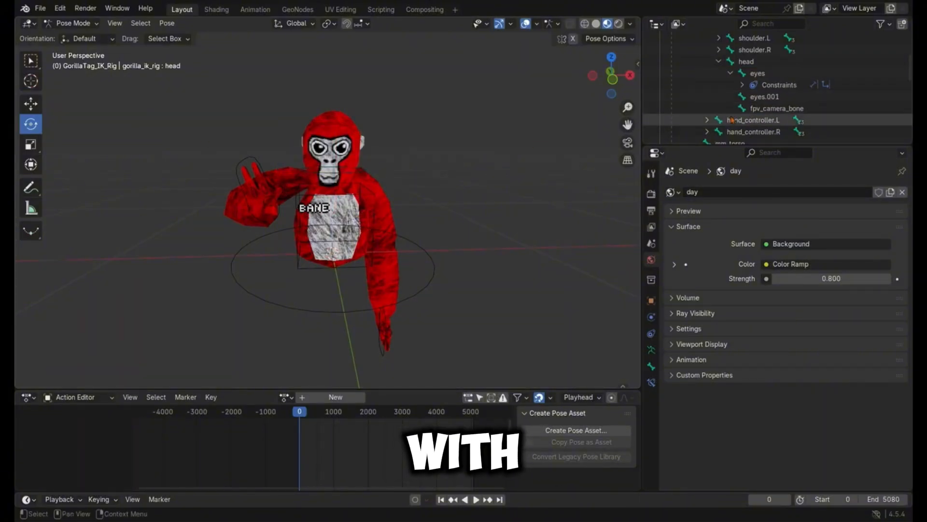
click(719, 61)
click(744, 64)
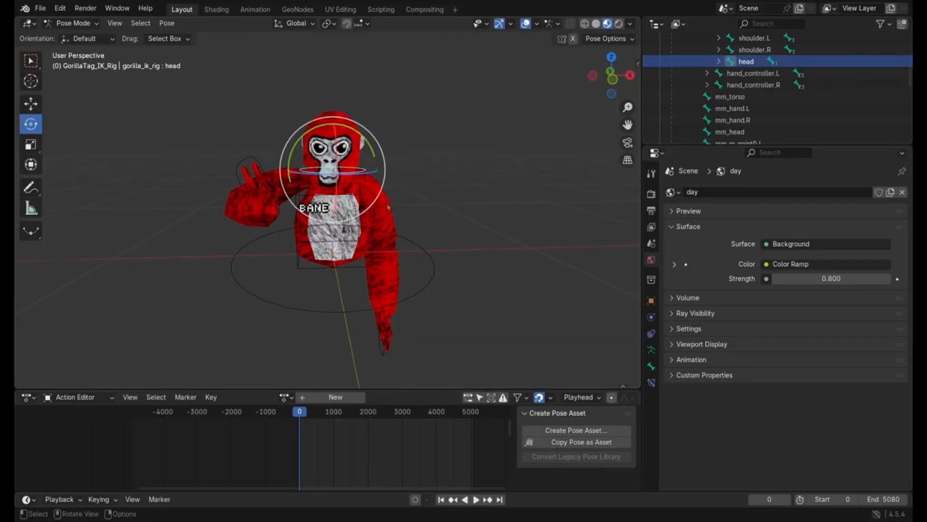
drag(368, 173, 369, 171)
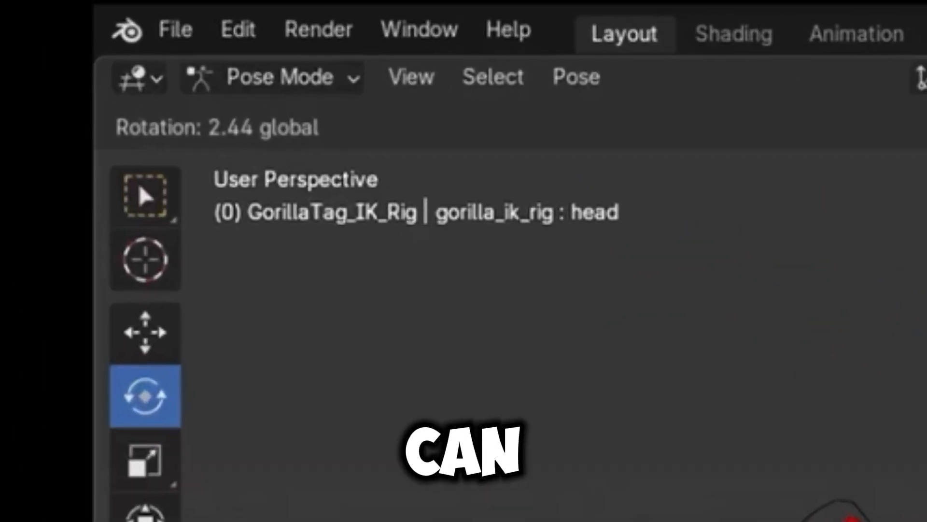
drag(917, 519, 918, 512)
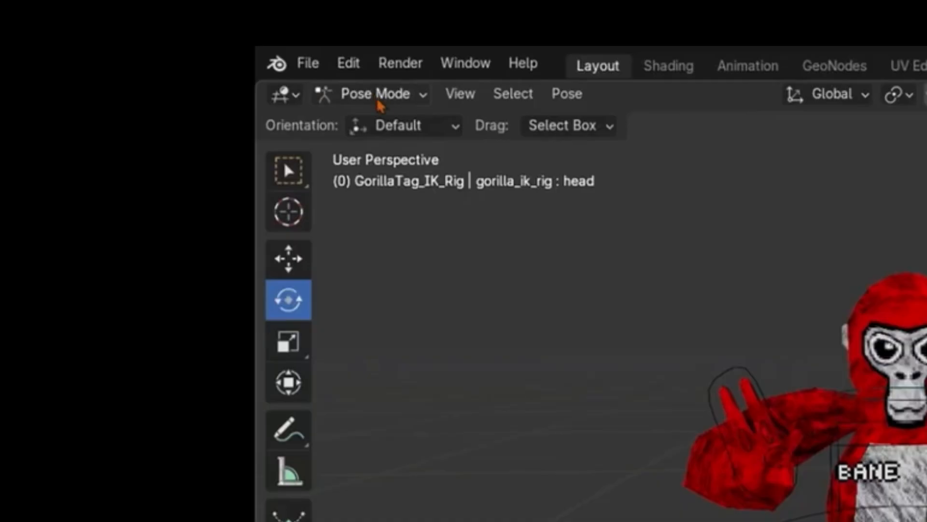
Step: Return the rig to Object Mode and select the gorilla model in the Shading workspace to show its Primary_ColorFur nodes
click(381, 93)
click(384, 120)
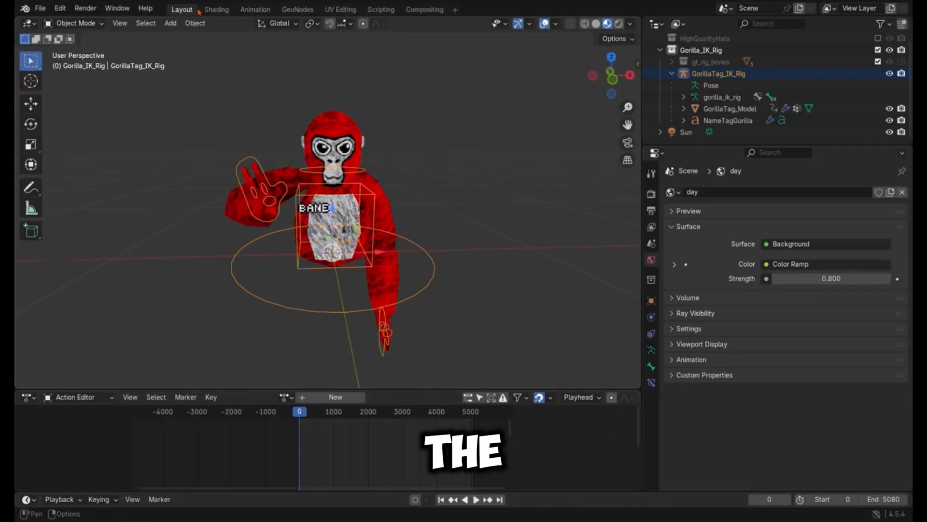
click(217, 11)
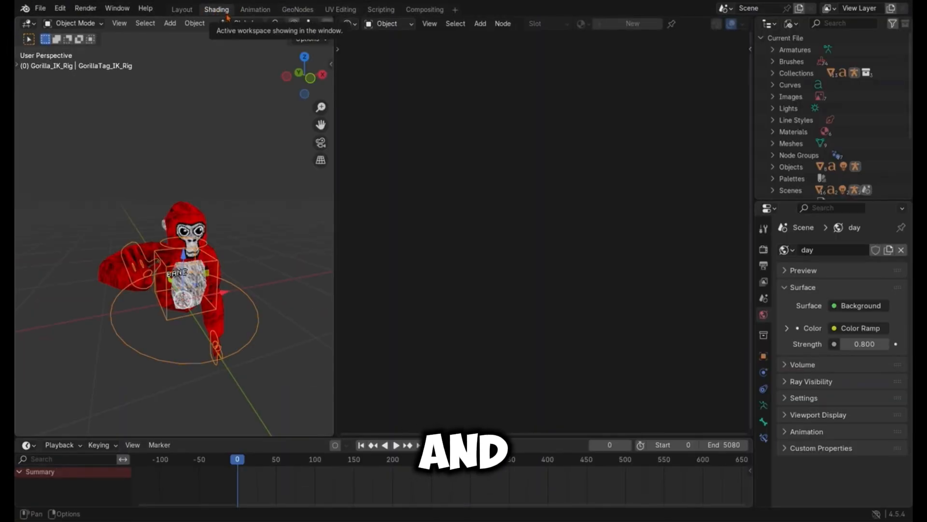
click(194, 216)
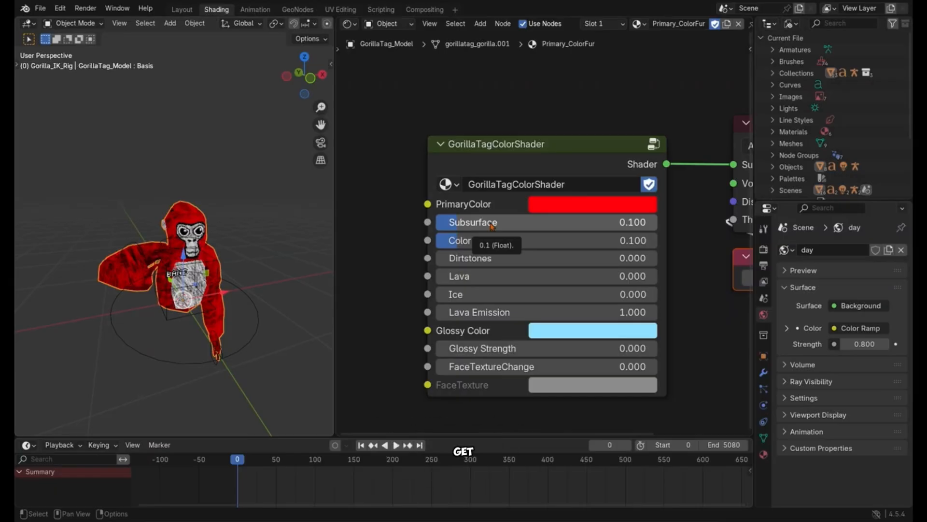
Step: Add Screenshot 2025-11-14 160702.png from the Screenshots folder to the material as an image texture node, then close the file window
drag(520, 150, 570, 148)
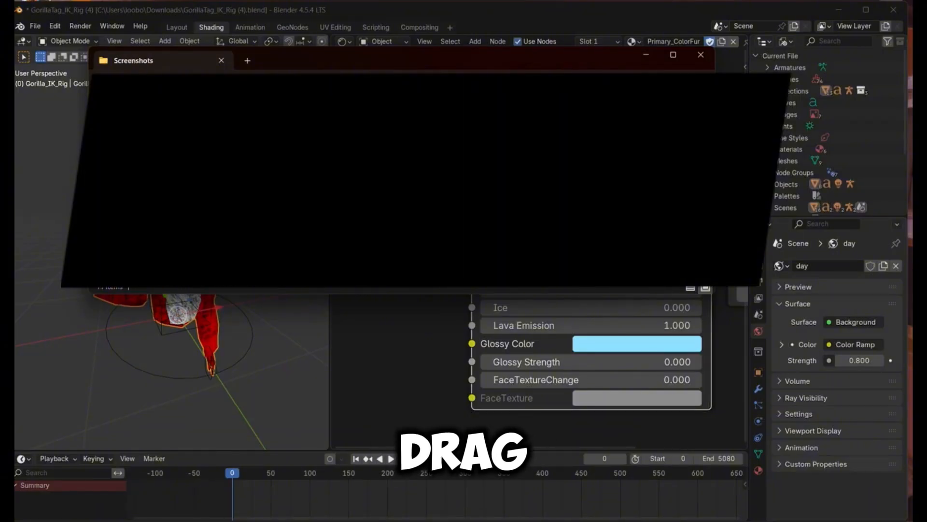
drag(309, 203, 380, 310)
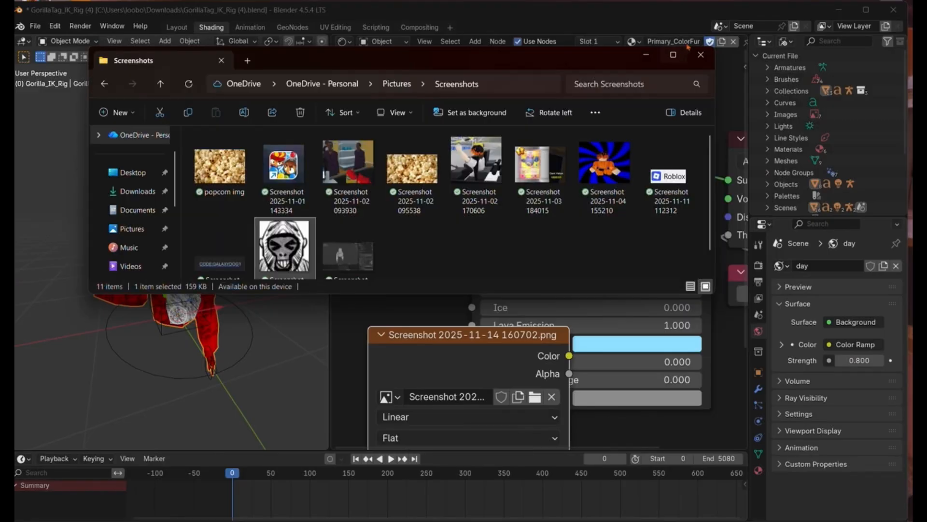
click(700, 54)
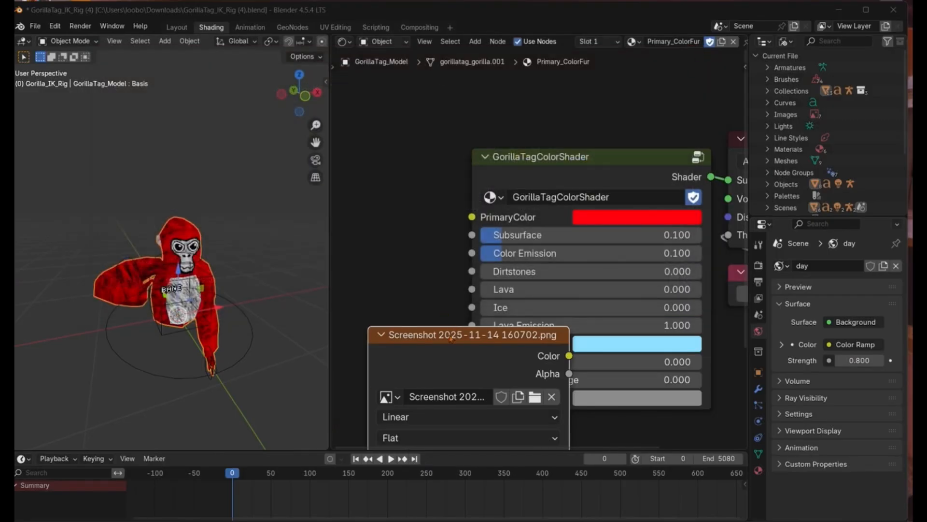
Step: Place the image texture node beside GorillaTagColorShader and connect its Color output to the FaceTexture input
scroll(459, 299, down, 1)
scroll(459, 299, down, 4)
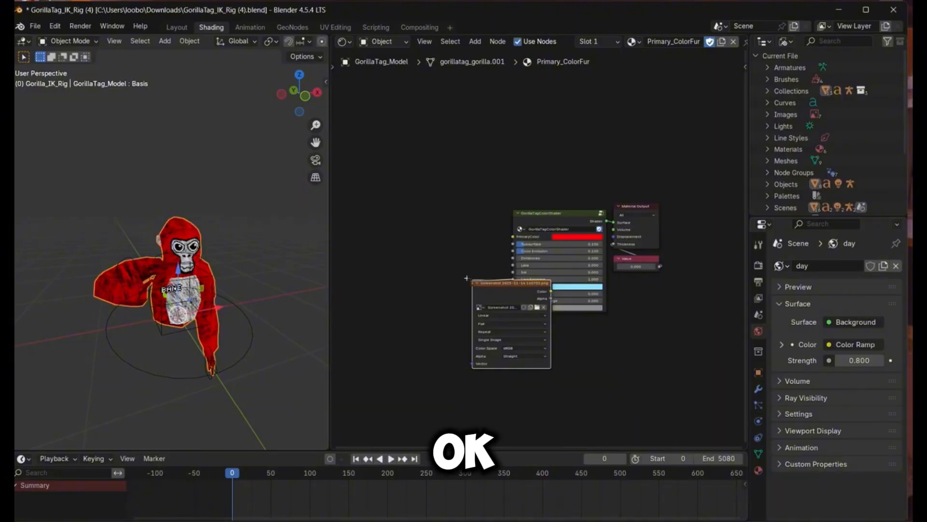
drag(492, 286, 419, 228)
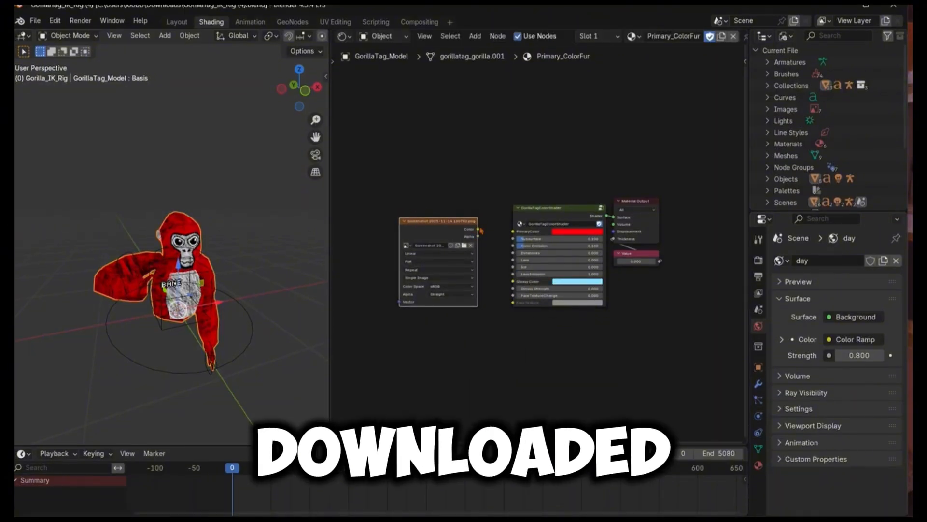
drag(478, 230, 512, 303)
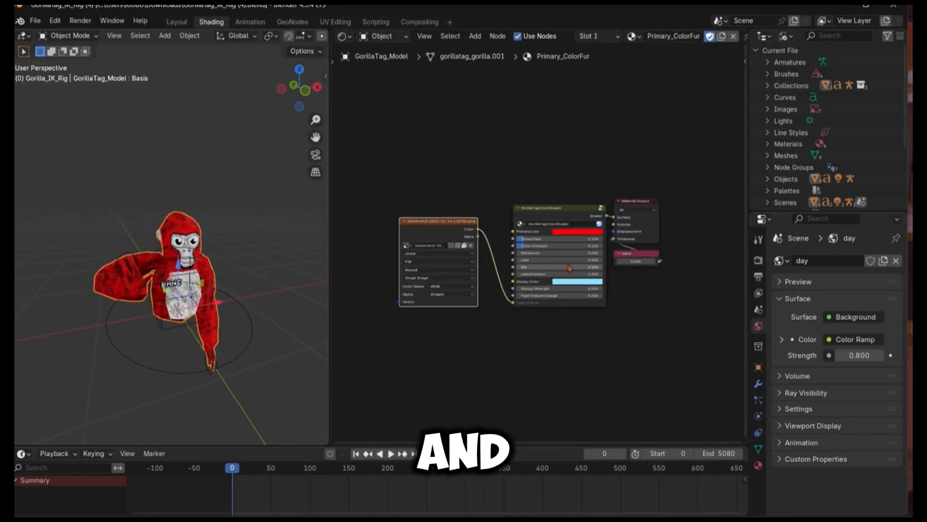
Step: Set FaceTextureChange to 1.000 on GorillaTagColorShader and view the new face in the Layout workspace
scroll(537, 244, up, 2)
scroll(458, 251, up, 2)
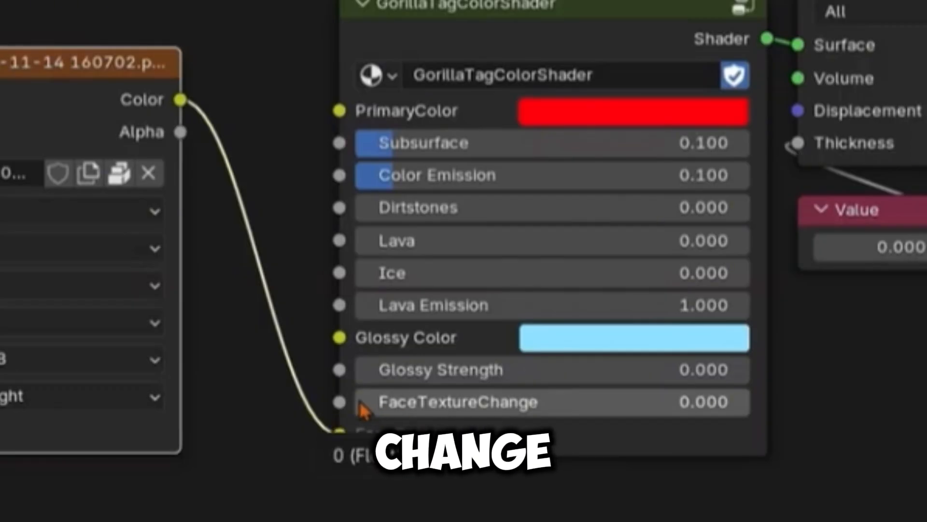
drag(363, 410, 757, 416)
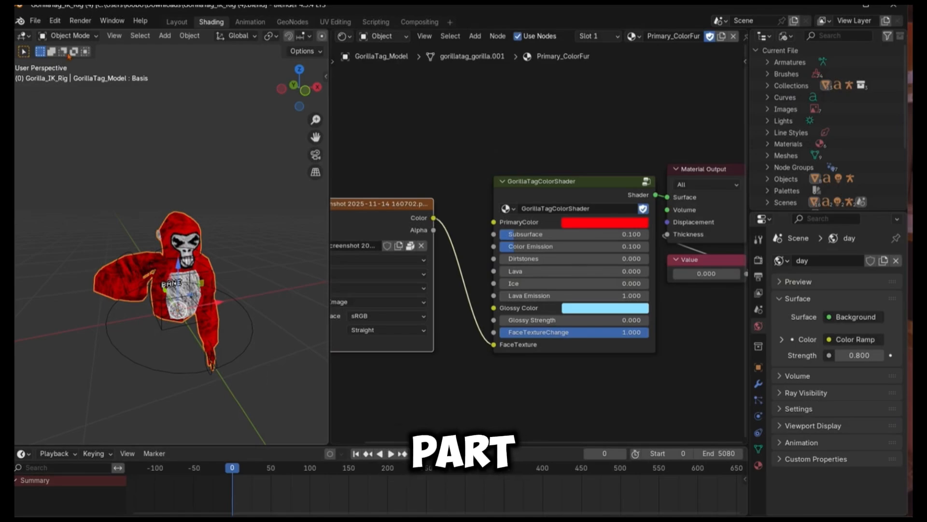
click(170, 27)
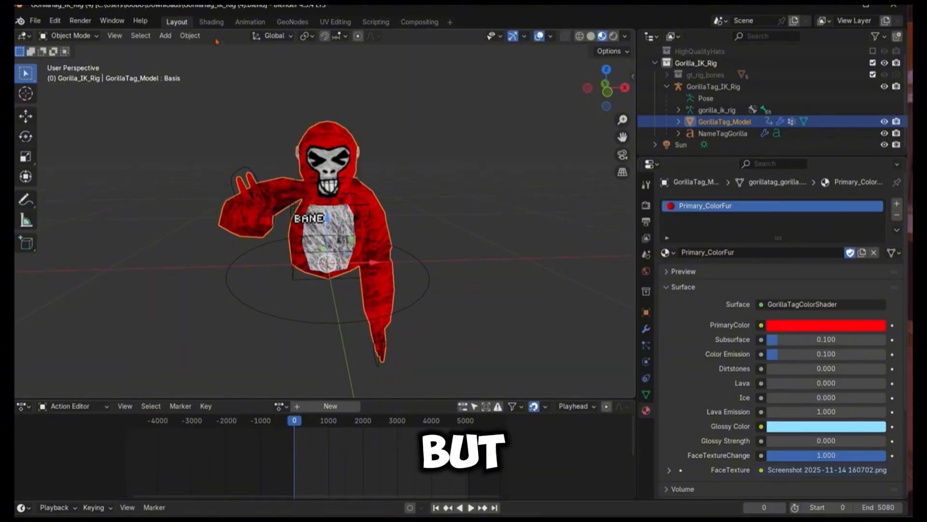
Step: In the Shading workspace, set the face image texture's interpolation to Closest, then return to the Layout workspace
click(211, 22)
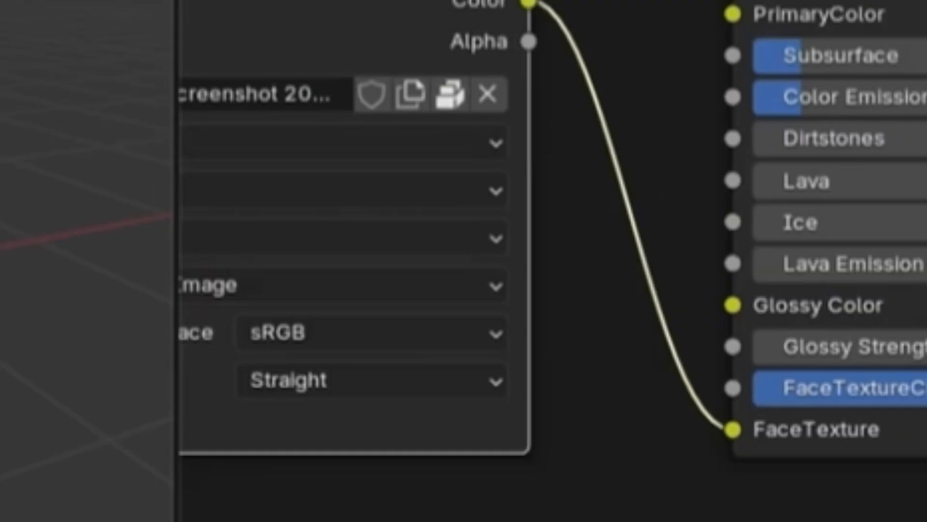
drag(362, 0, 484, 26)
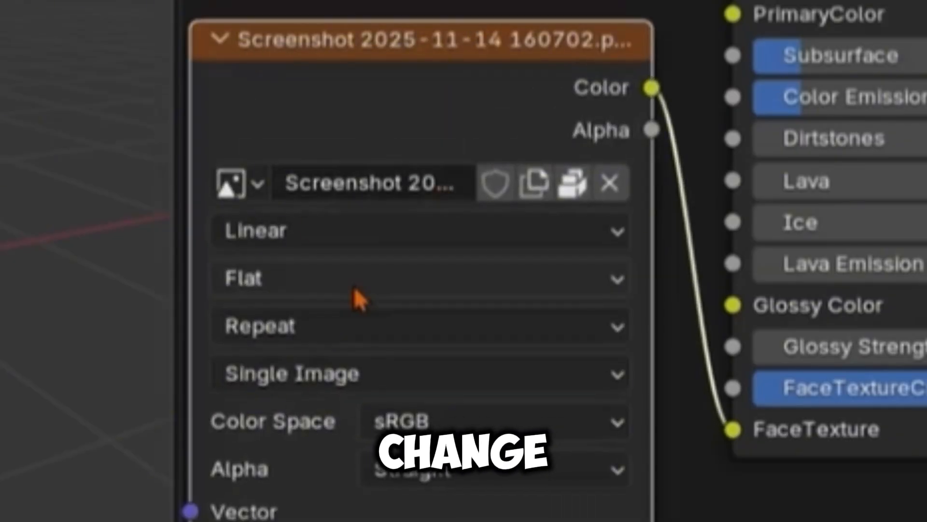
click(295, 241)
click(318, 372)
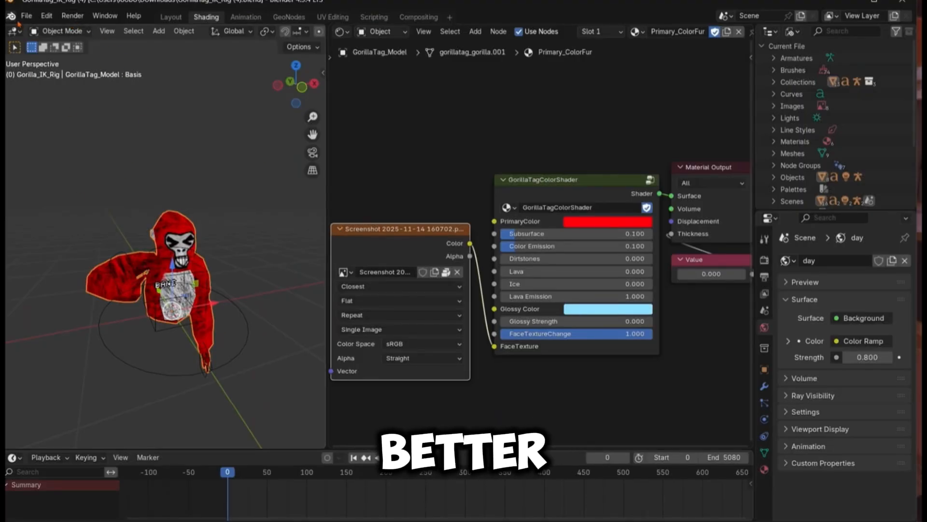
click(170, 18)
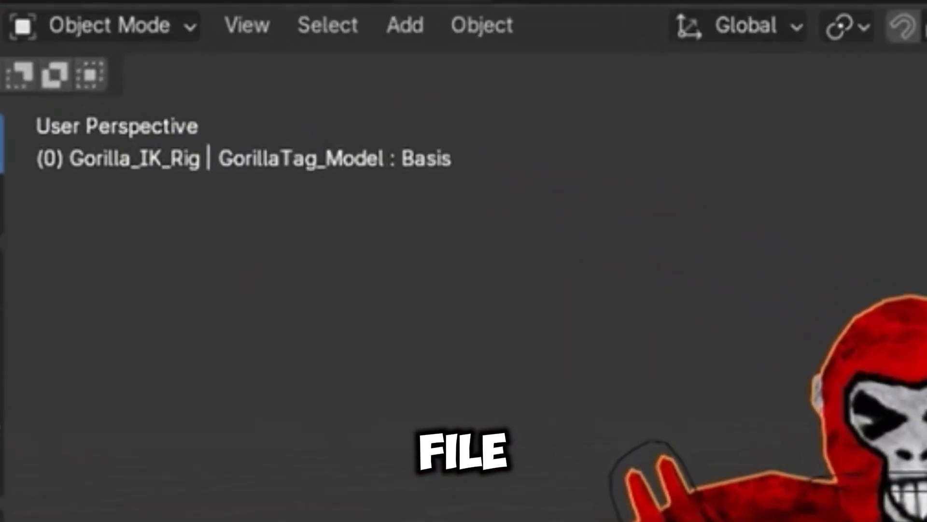
Step: Start an FBX import and browse through the Hat&Face-20251114T210958Z-1-001 folder into its Hat&Face subfolder
click(83, 30)
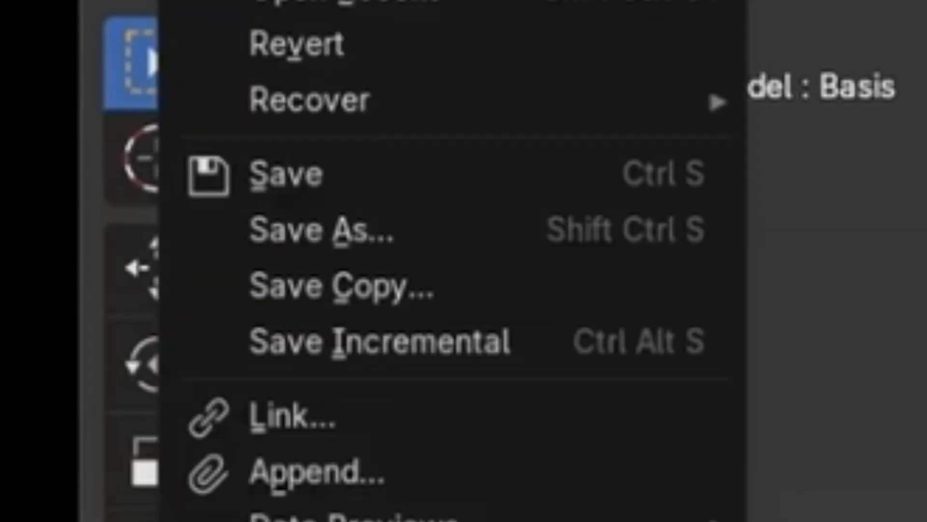
mouse_move(162, 256)
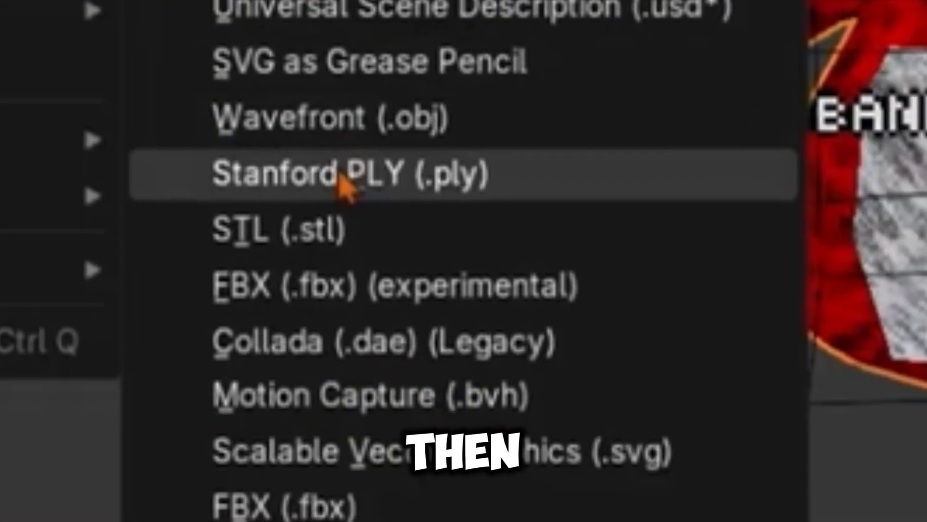
click(313, 288)
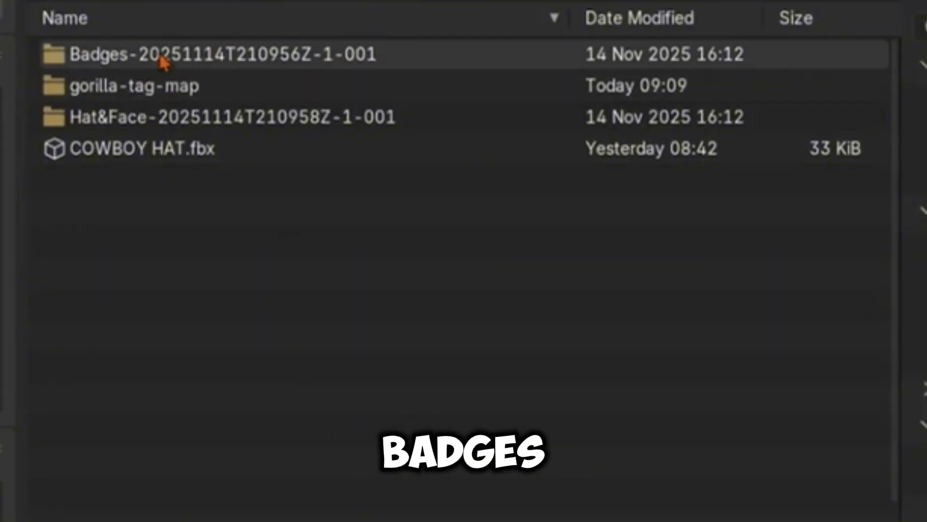
click(131, 127)
double_click(131, 129)
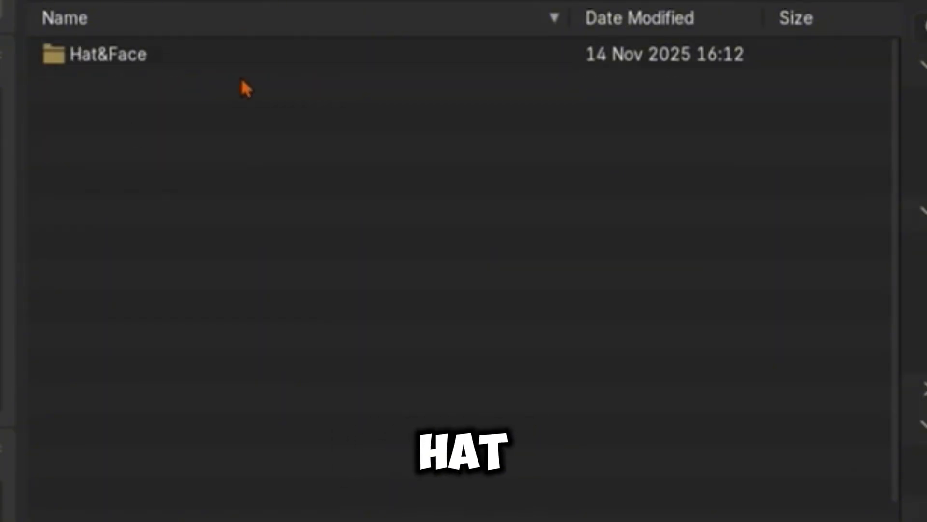
double_click(214, 59)
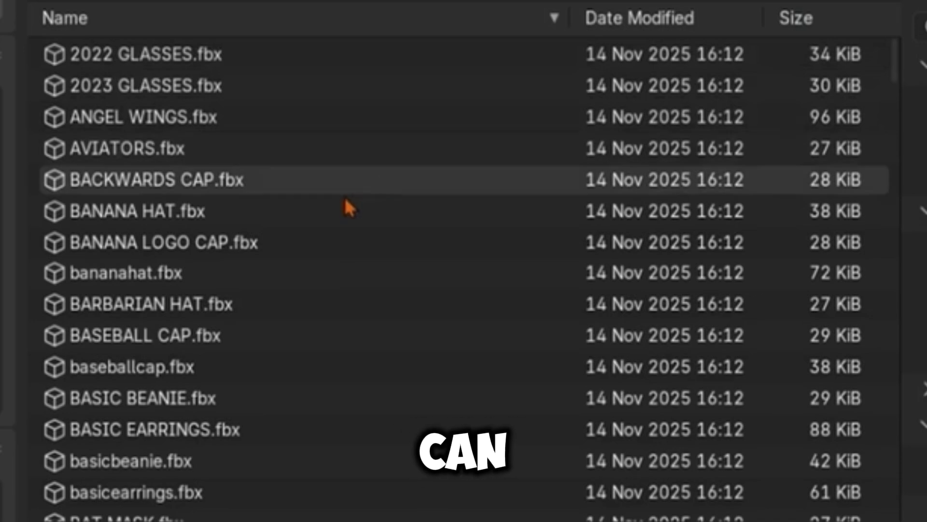
Step: Look through the cosmetic FBX files in the Hat&Face folder for a suitable hat
scroll(343, 213, down, 5)
scroll(328, 220, down, 10)
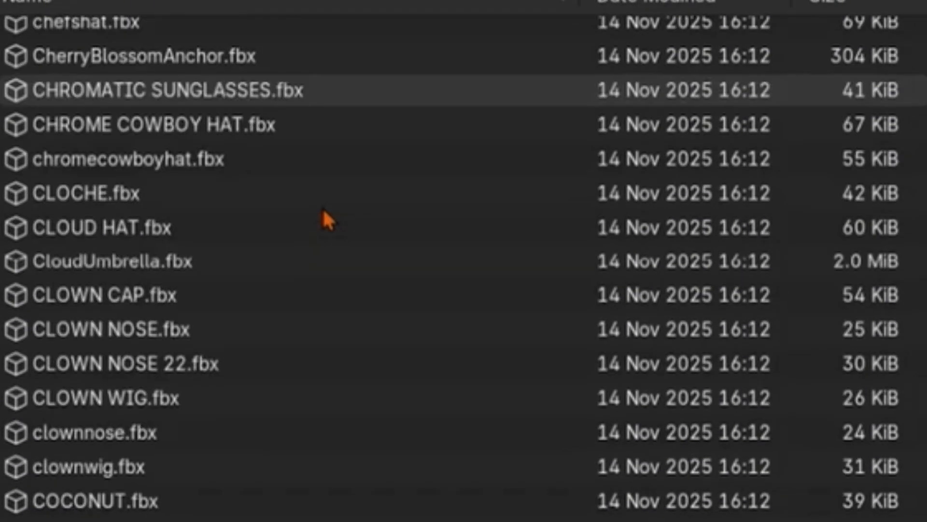
scroll(329, 220, down, 3)
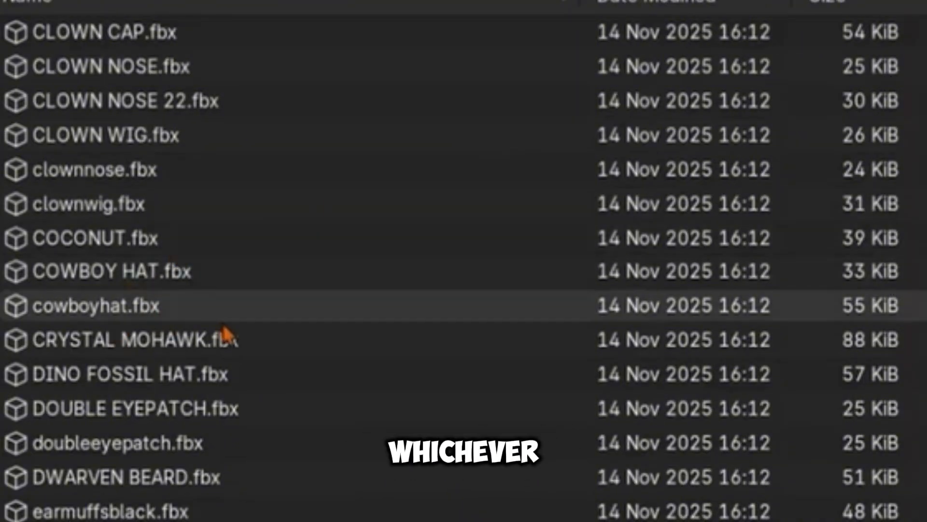
scroll(330, 365, up, 2)
scroll(325, 364, up, 5)
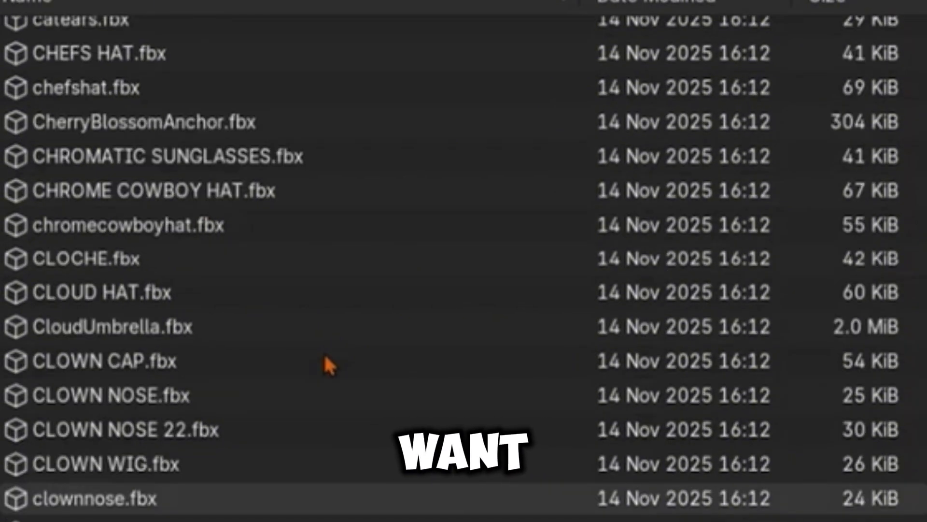
click(304, 170)
text(r)
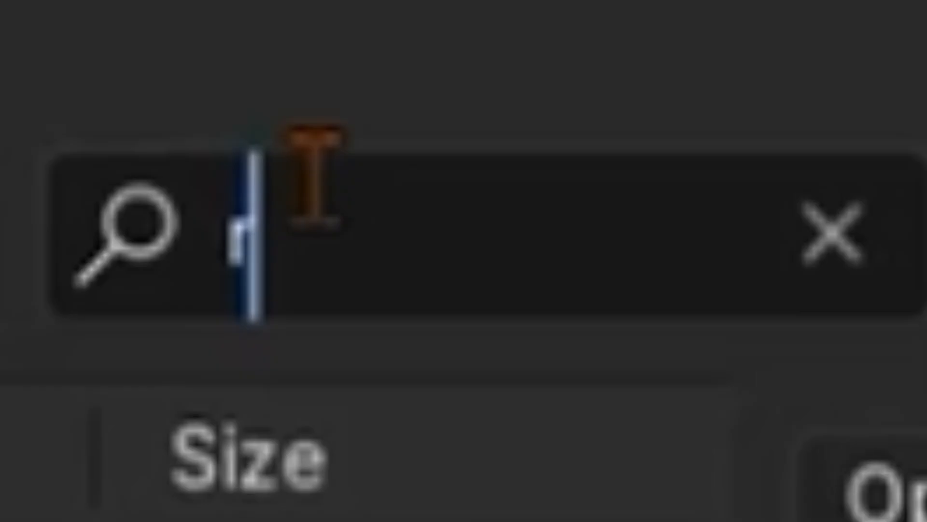
text(eq)
key(BackSpace)
text(d)
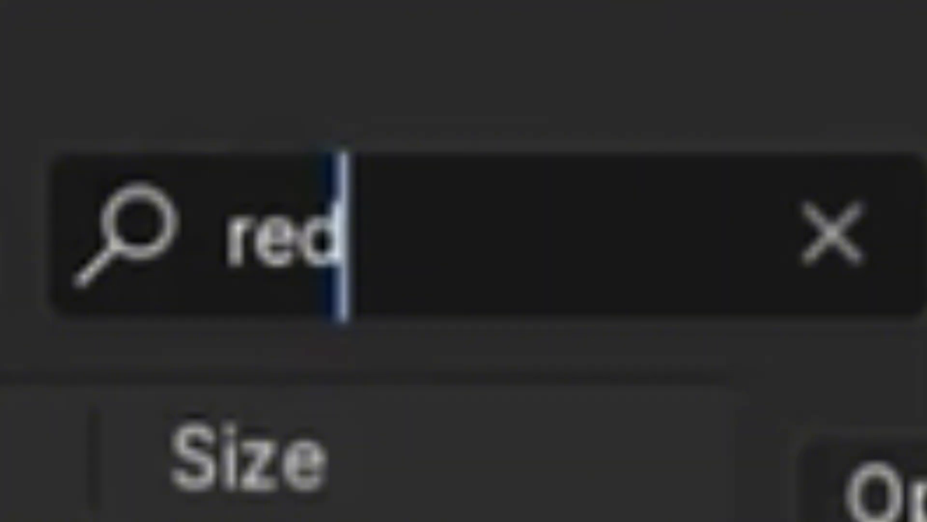
key(BackSpace)
key(BackSpace)
key(BackSpace)
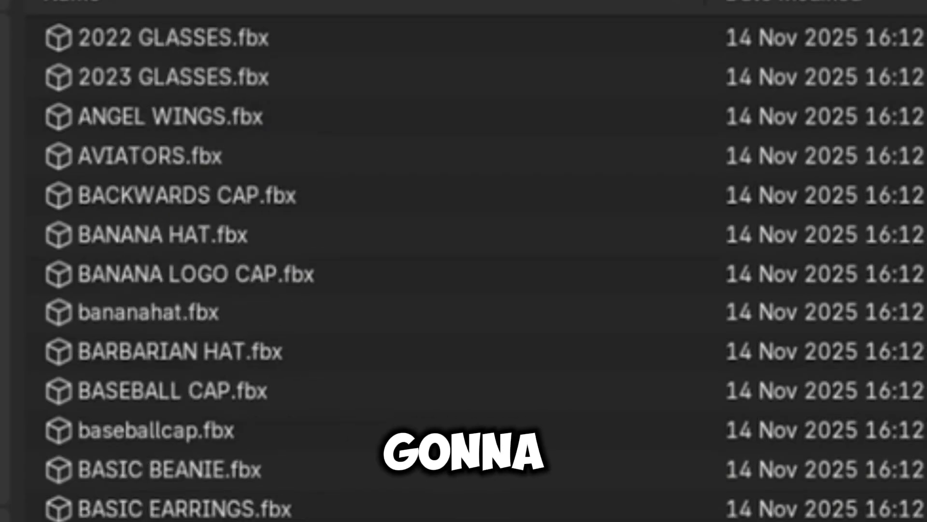
Step: Find and import the cowboy hat FBX, and rotate the hat about the Z axis to face forward like the gorilla
text(c)
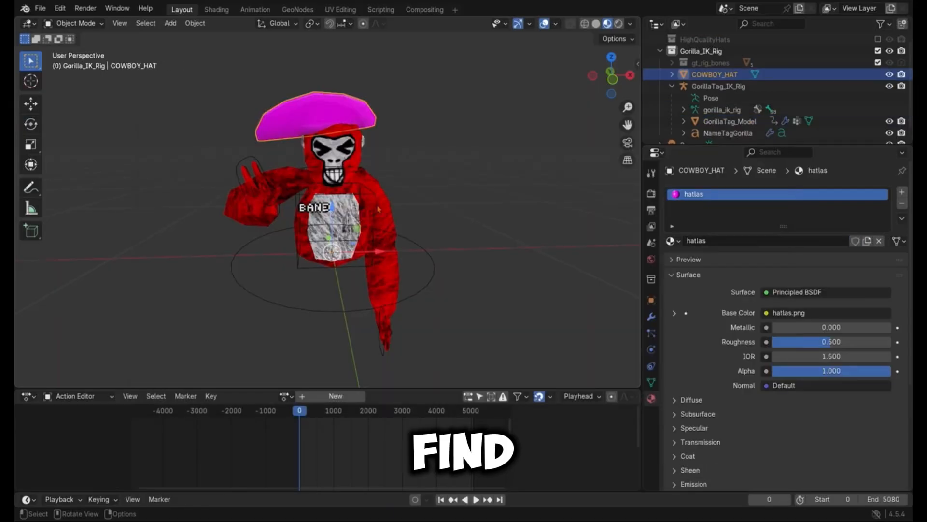
click(31, 124)
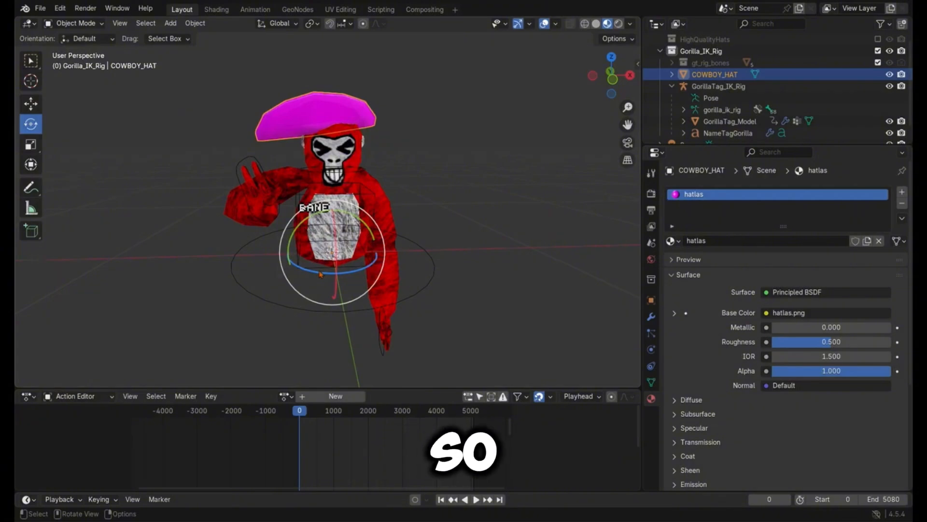
drag(320, 274, 342, 257)
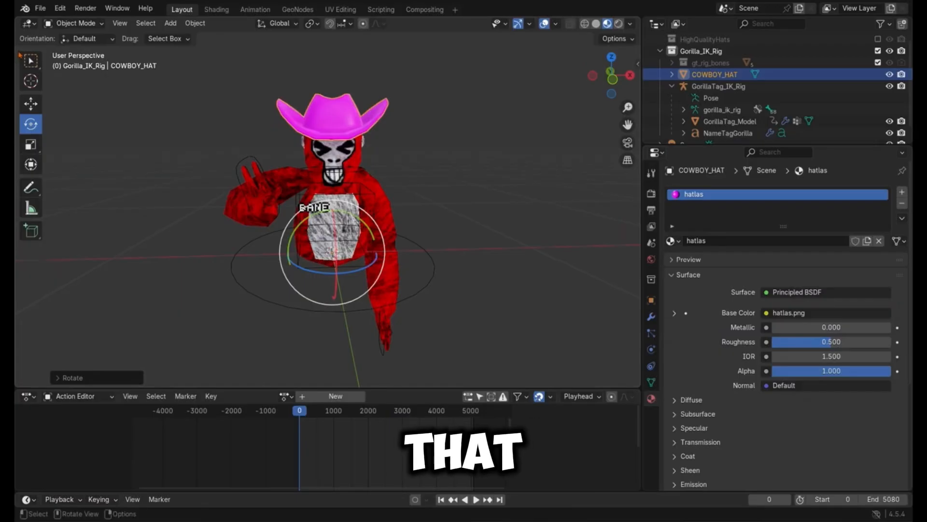
Step: Move the cowboy hat along the Y axis so it sits centred on the gorilla's head
click(31, 103)
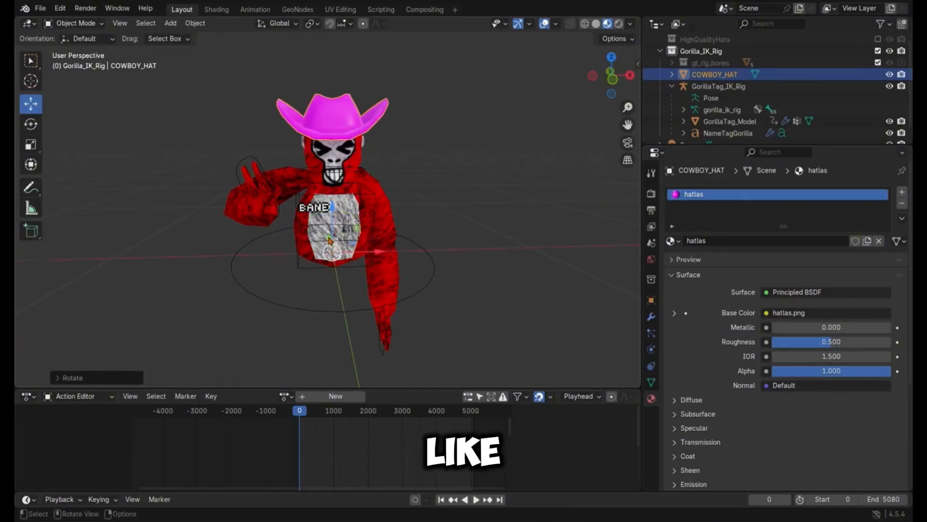
drag(330, 240, 362, 252)
click(398, 98)
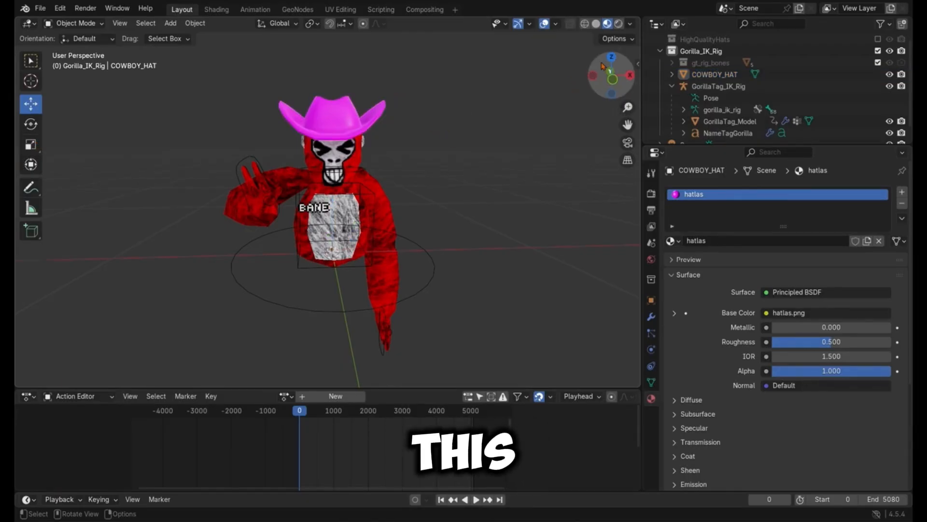
mouse_move(602, 66)
mouse_down()
mouse_move(580, 70)
mouse_move(614, 67)
mouse_up()
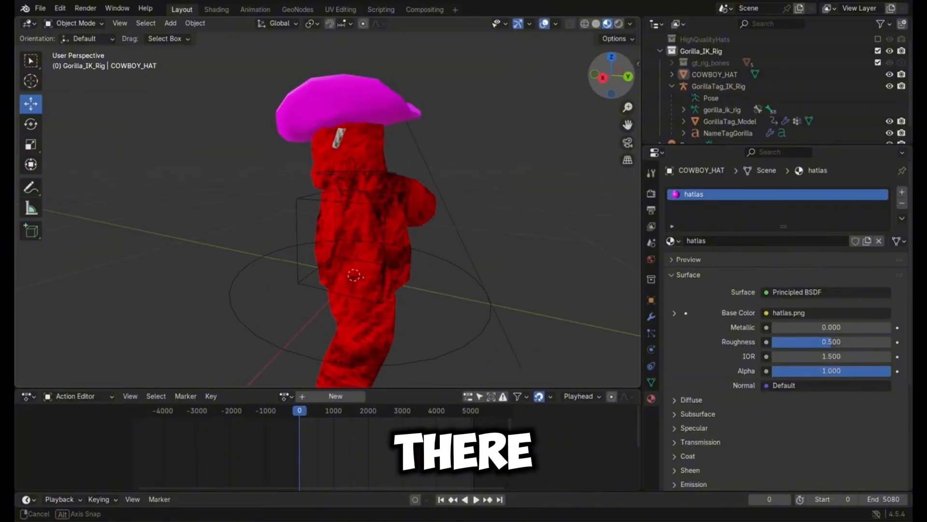
drag(613, 66, 616, 67)
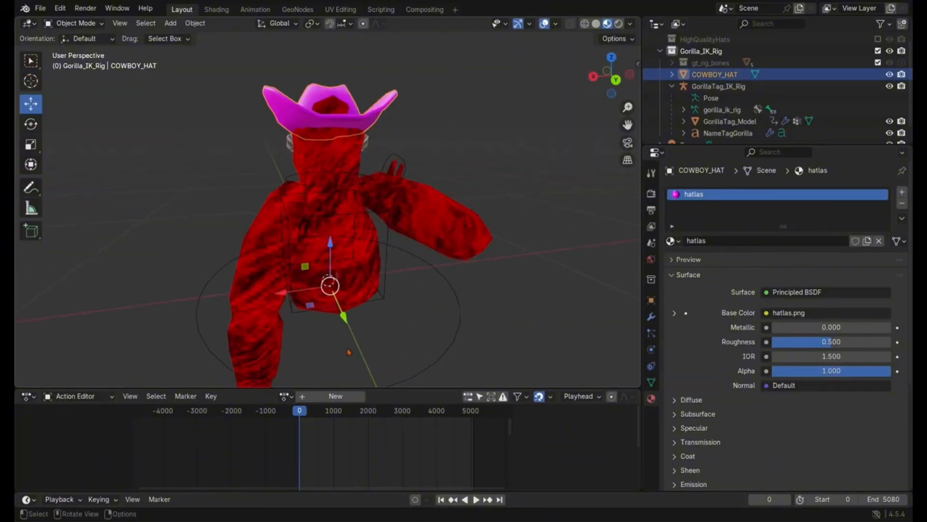
drag(343, 316, 345, 325)
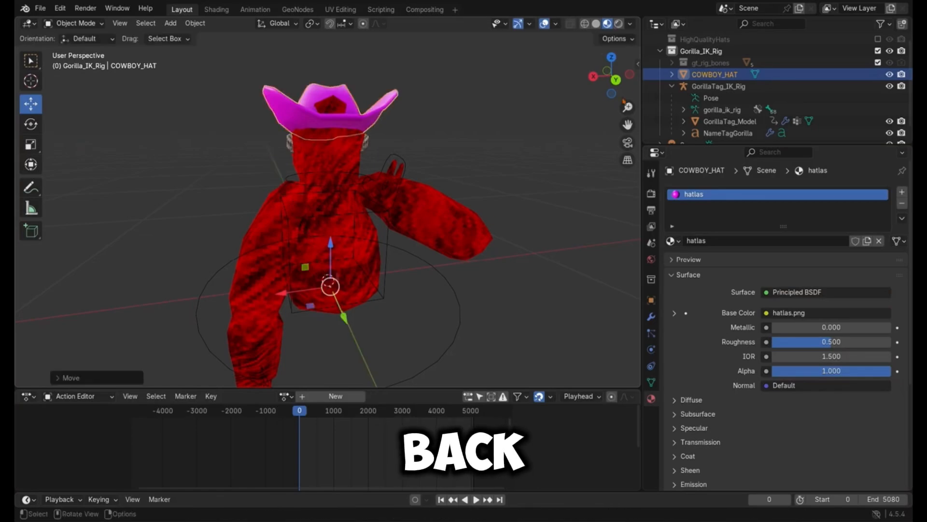
drag(616, 79, 537, 122)
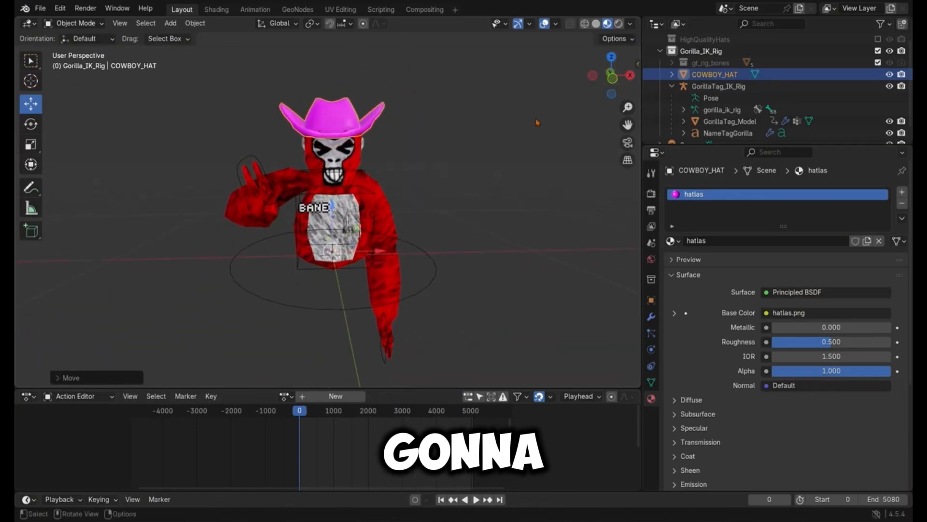
click(332, 244)
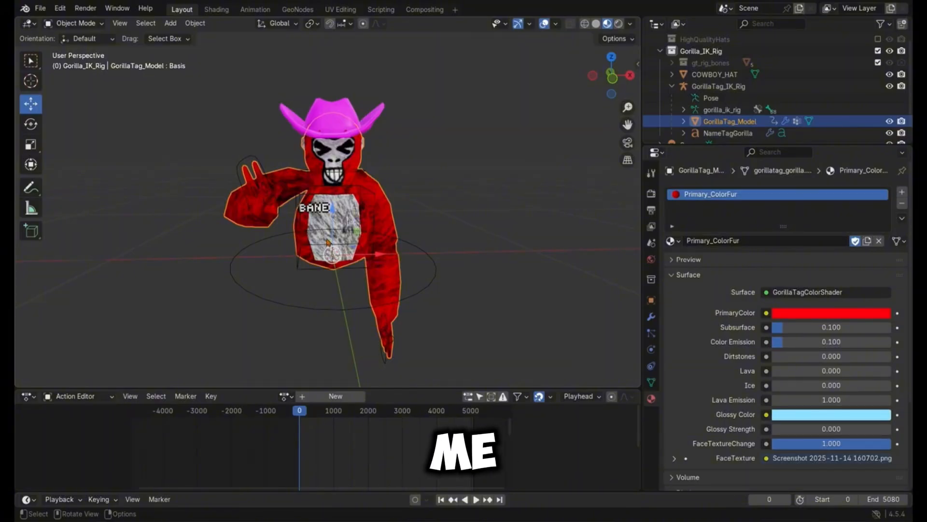
drag(332, 244, 333, 239)
key(ctrl+z)
key(ctrl+z)
key(ctrl+z)
Step: Remove the hatlas material slot from COWBOY_HAT and give the hat a new material
click(419, 178)
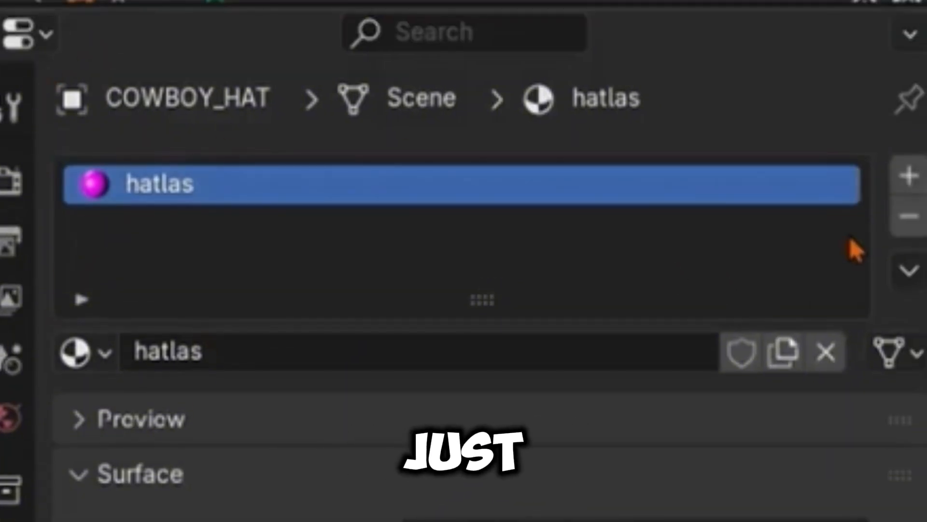
click(911, 220)
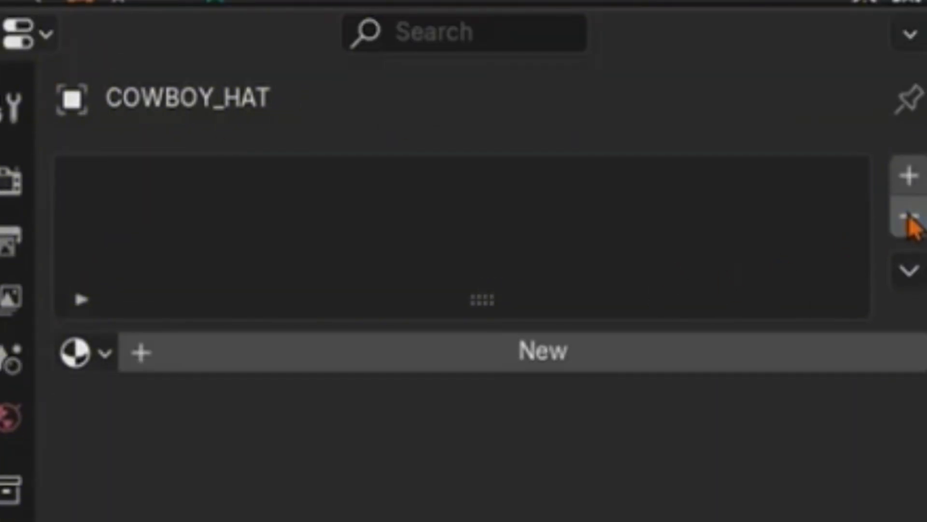
click(438, 363)
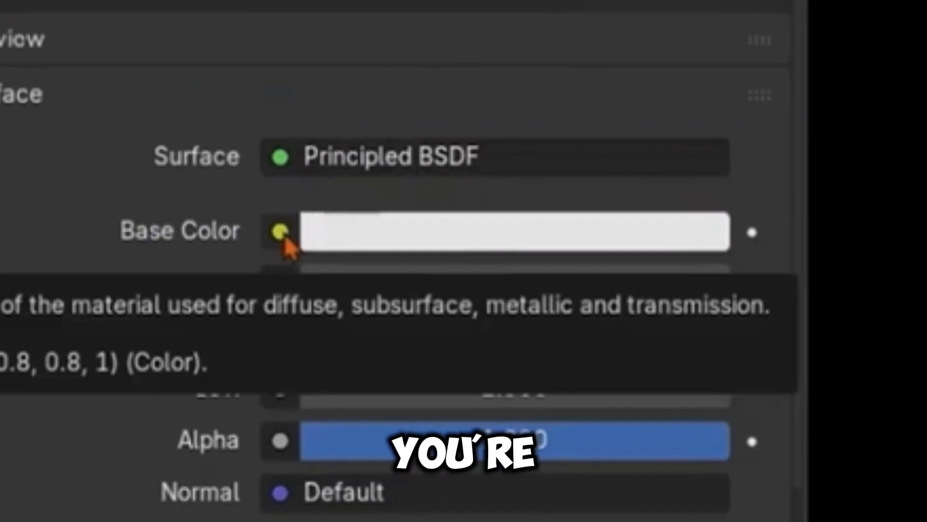
Step: Use an Image Texture as the hat material's Base Color, load the hat texture found by searching "hat", and set its interpolation to Closest
click(280, 233)
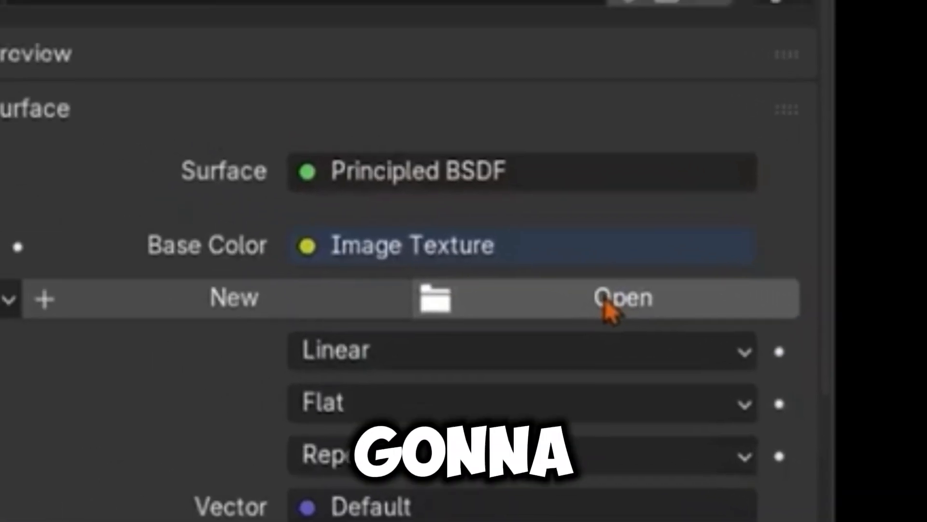
click(691, 344)
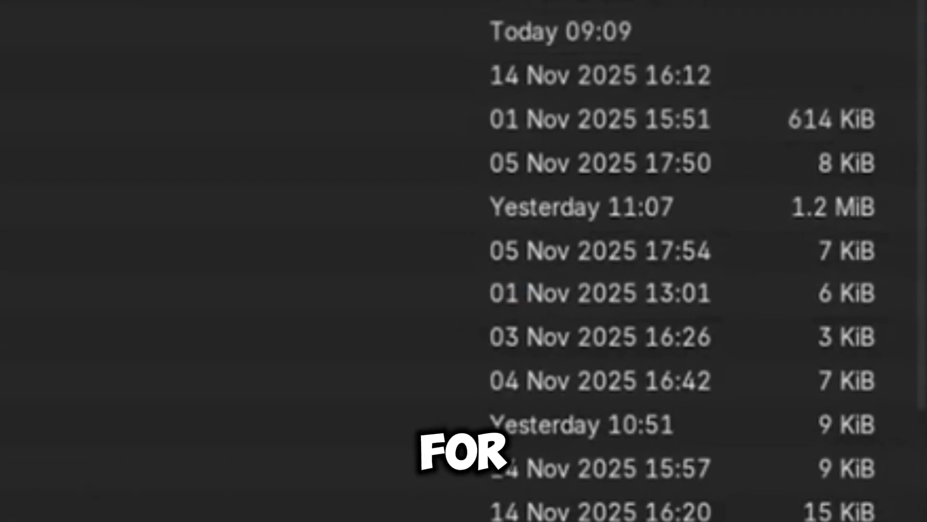
click(691, 10)
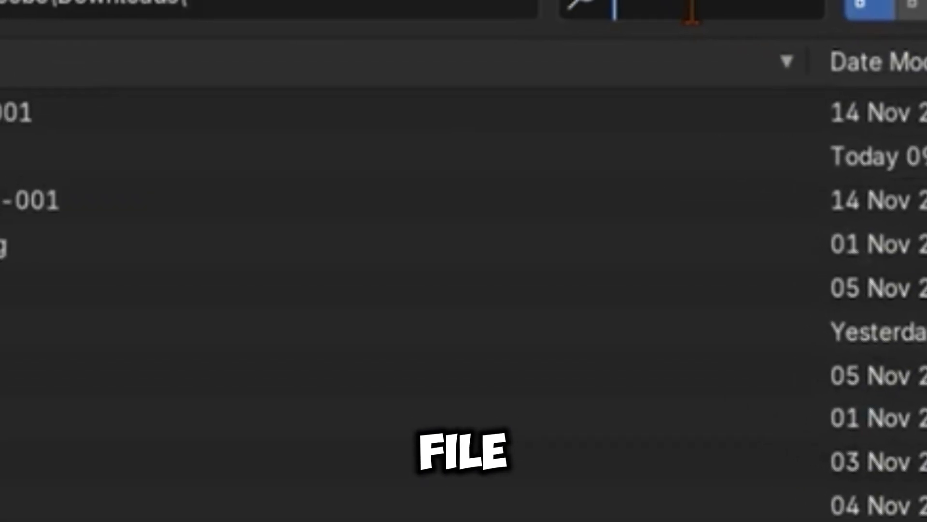
text(hat)
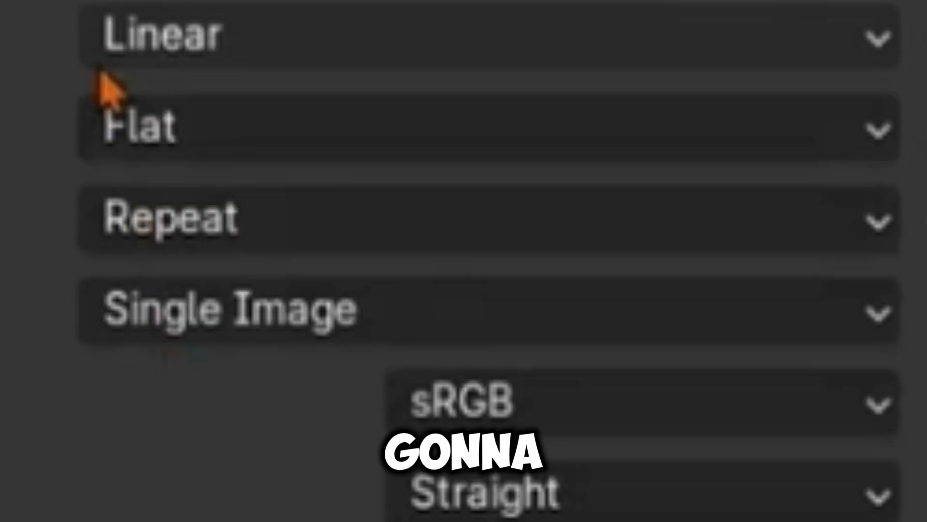
click(208, 82)
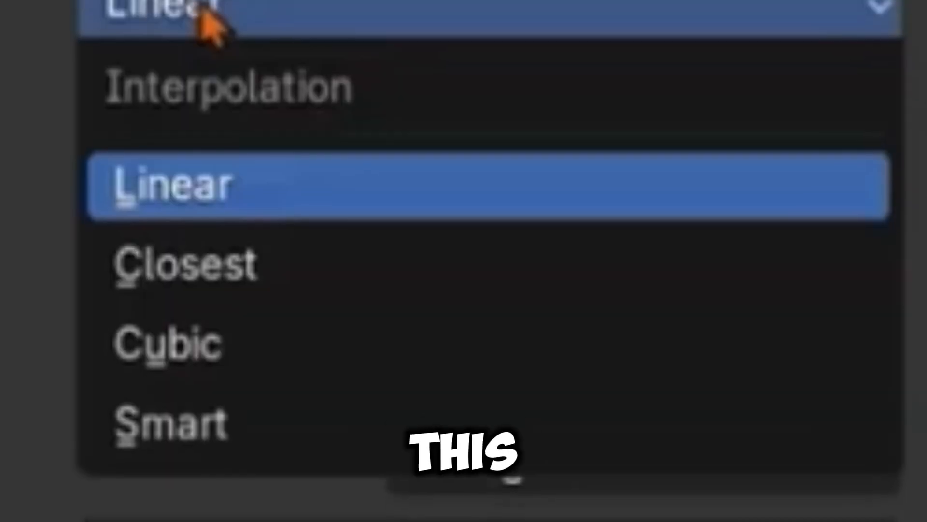
click(132, 200)
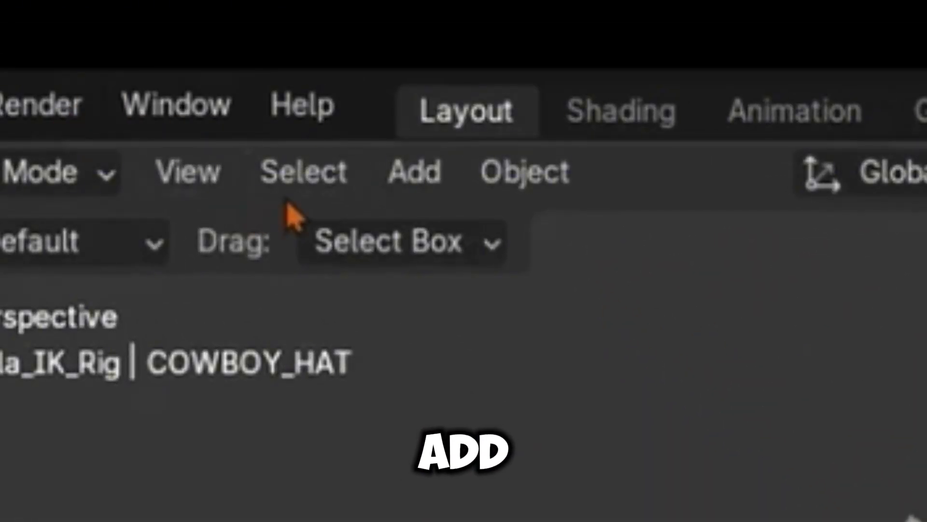
Step: Add a camera to the scene
click(441, 179)
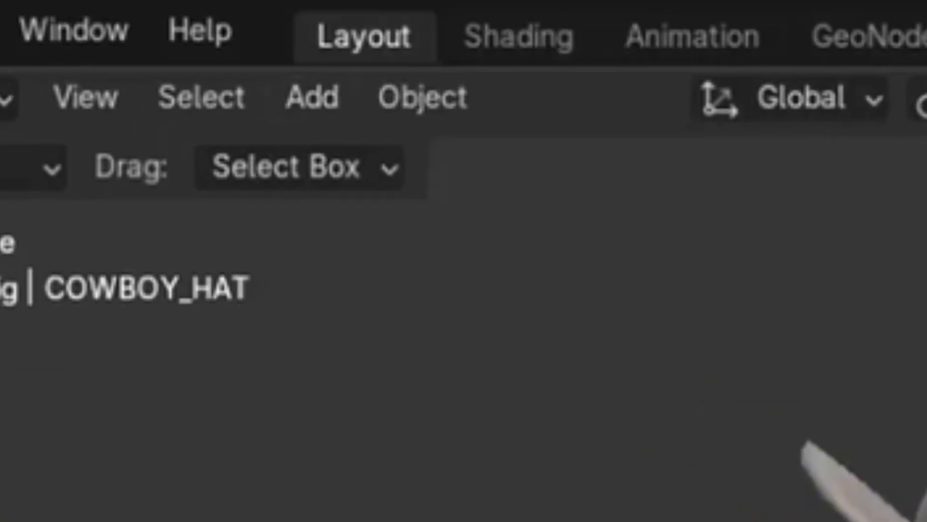
click(353, 128)
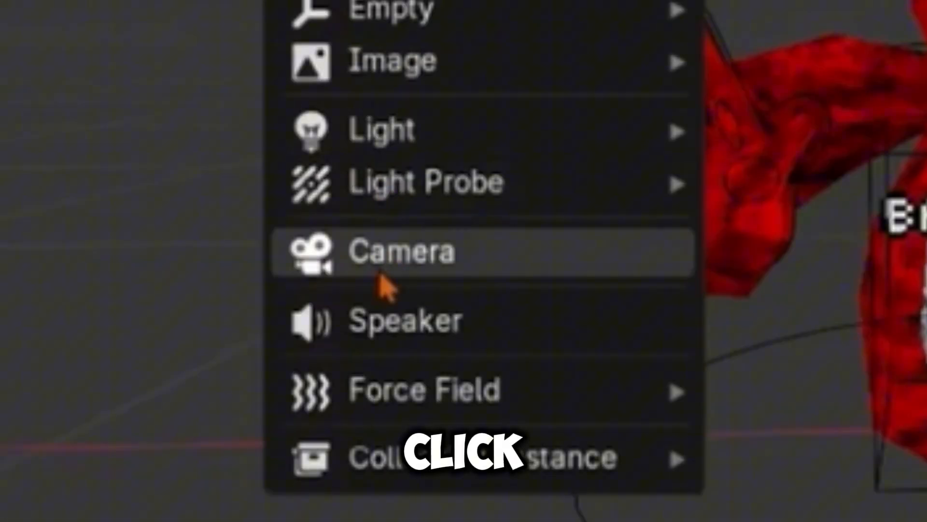
click(382, 275)
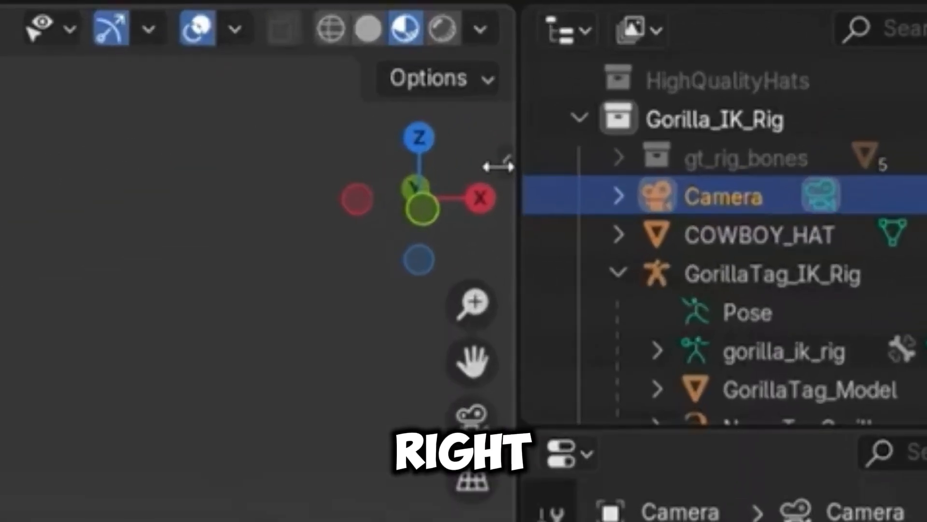
Step: Enable the Camera to View lock in the 3D viewport's view settings
click(637, 65)
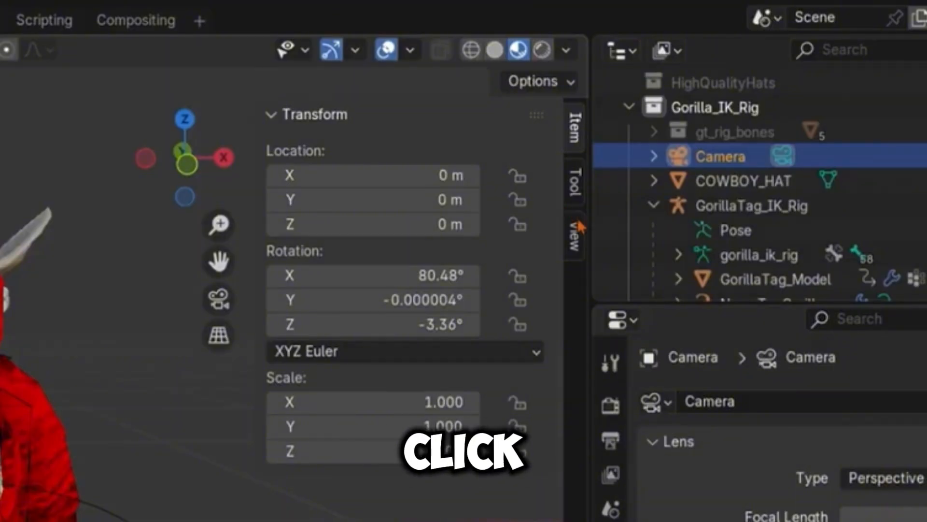
click(576, 235)
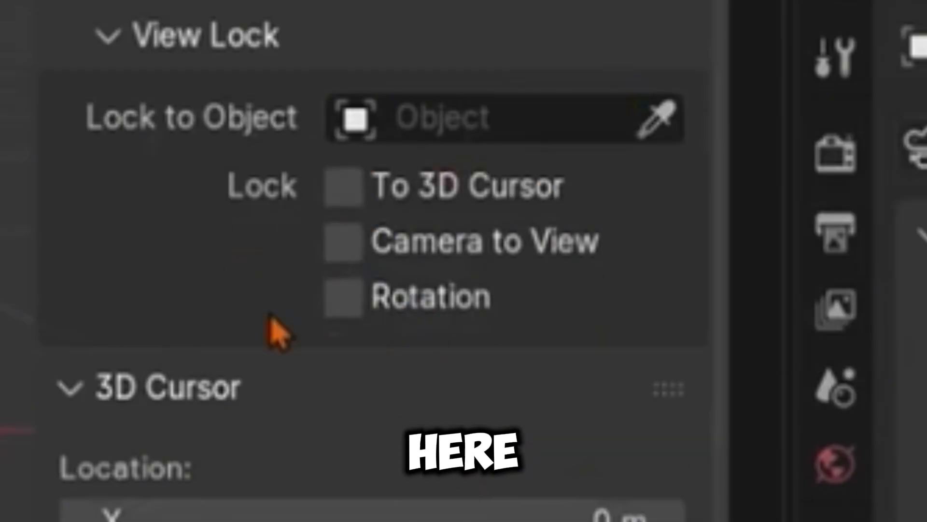
click(345, 244)
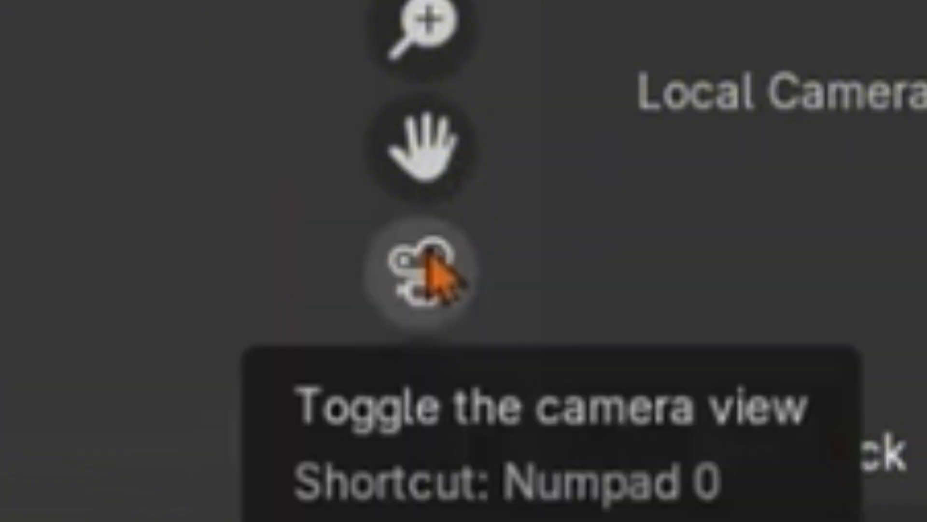
Step: Look through the camera and pull it back and orbit it until the whole gorilla character is in view
click(434, 266)
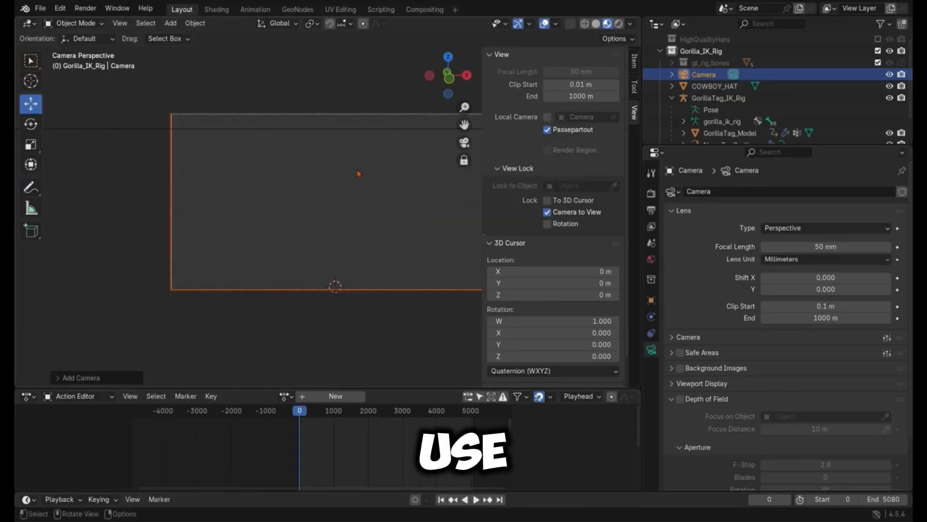
scroll(358, 170, up, 2)
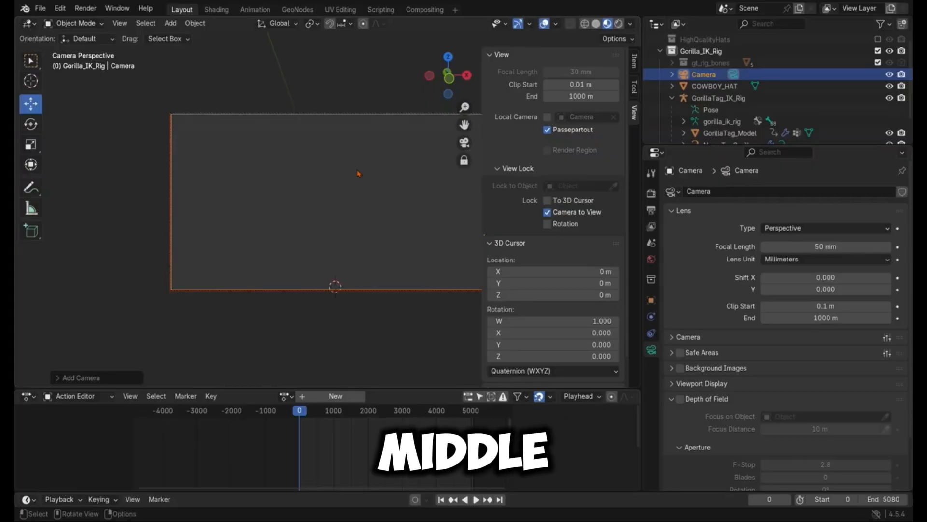
scroll(357, 172, down, 5)
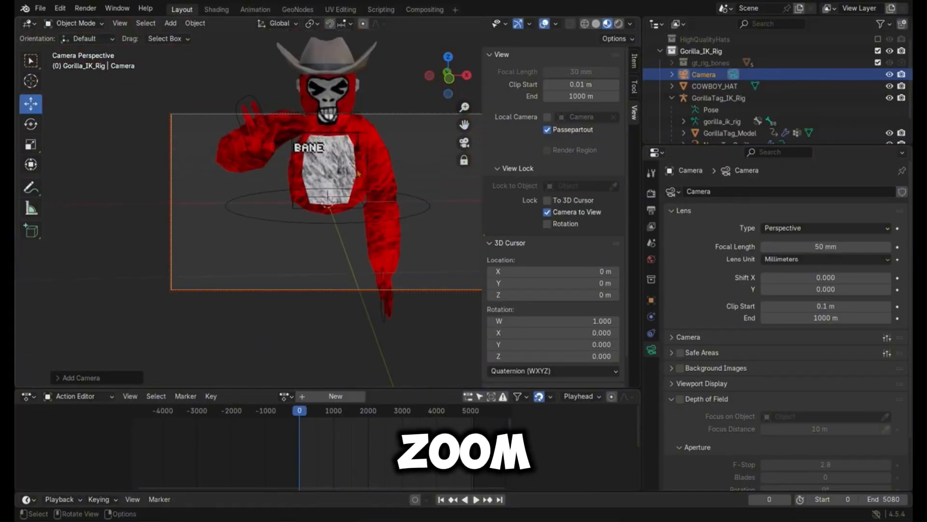
scroll(358, 172, down, 3)
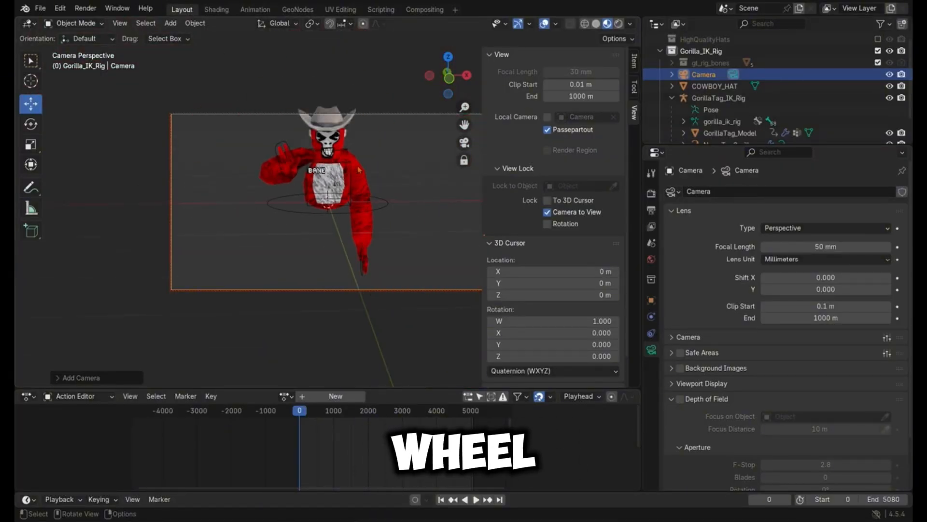
drag(449, 76, 413, 59)
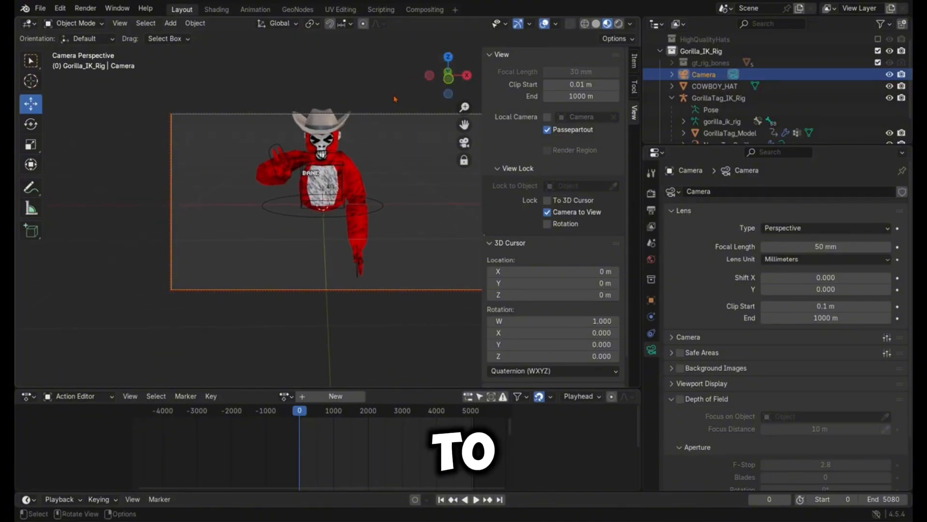
drag(467, 65, 458, 70)
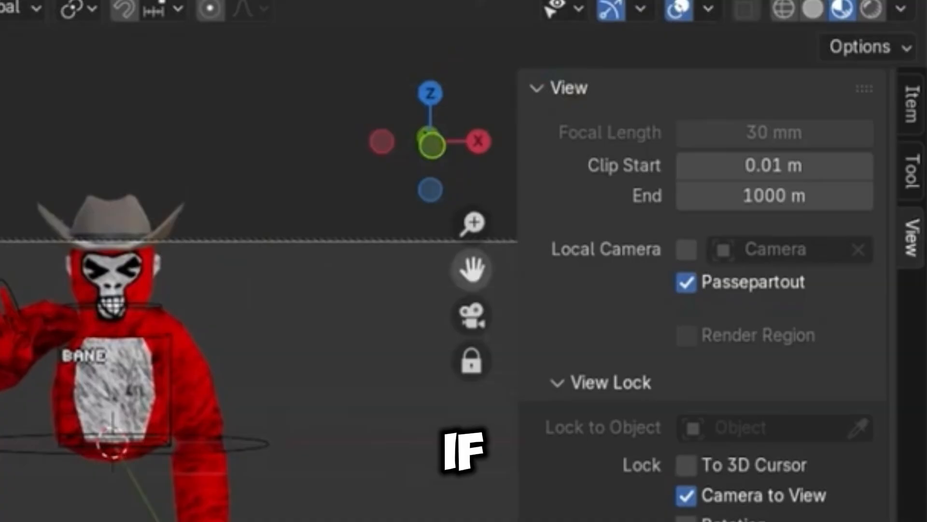
Step: Pan the locked camera and bring it closer so the gorilla's hat, face and torso fill the frame
drag(464, 125, 467, 150)
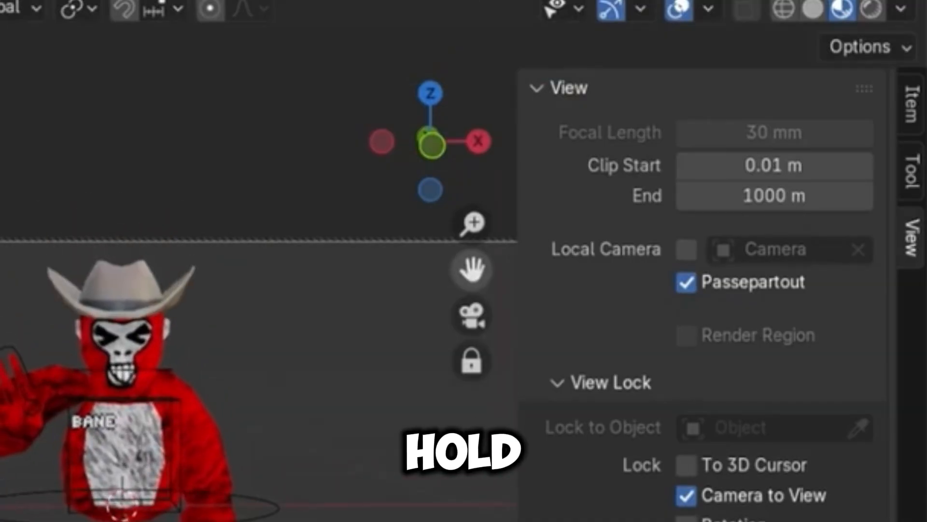
drag(472, 269, 451, 308)
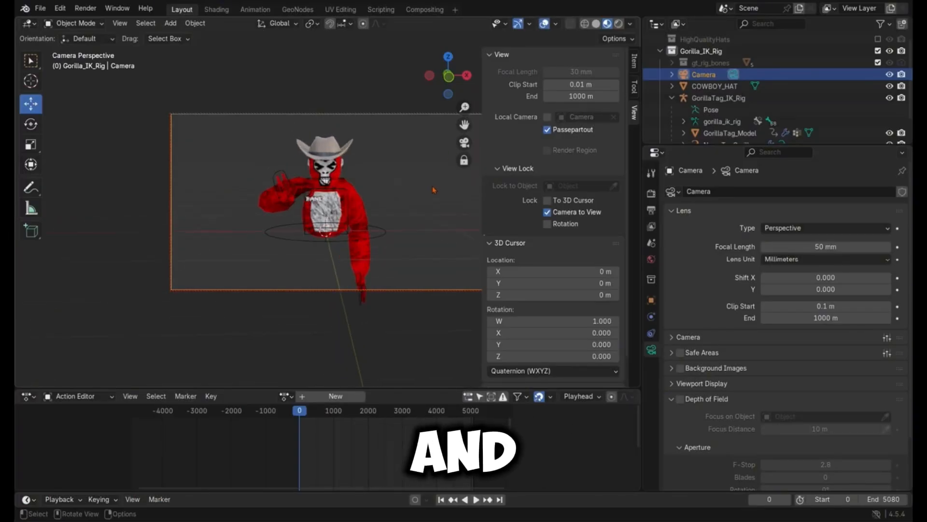
scroll(433, 190, up, 3)
drag(464, 124, 485, 159)
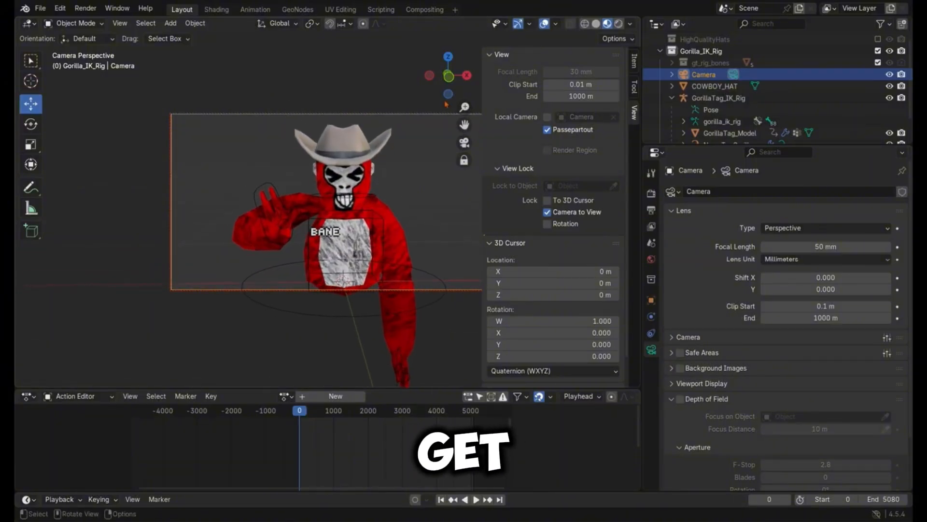
drag(449, 80, 445, 76)
click(404, 76)
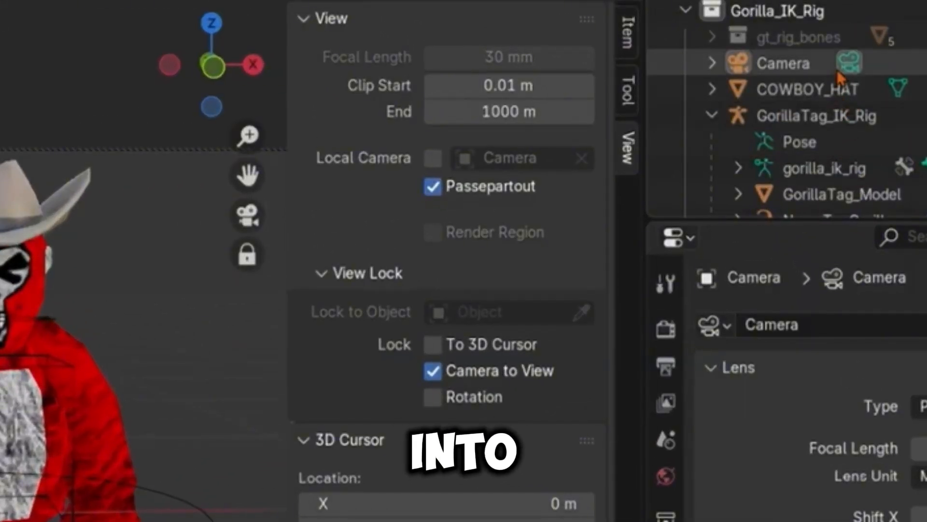
Step: Collapse the View and 3D Cursor settings, and select the camera data nested under Camera in the scene hierarchy
click(333, 19)
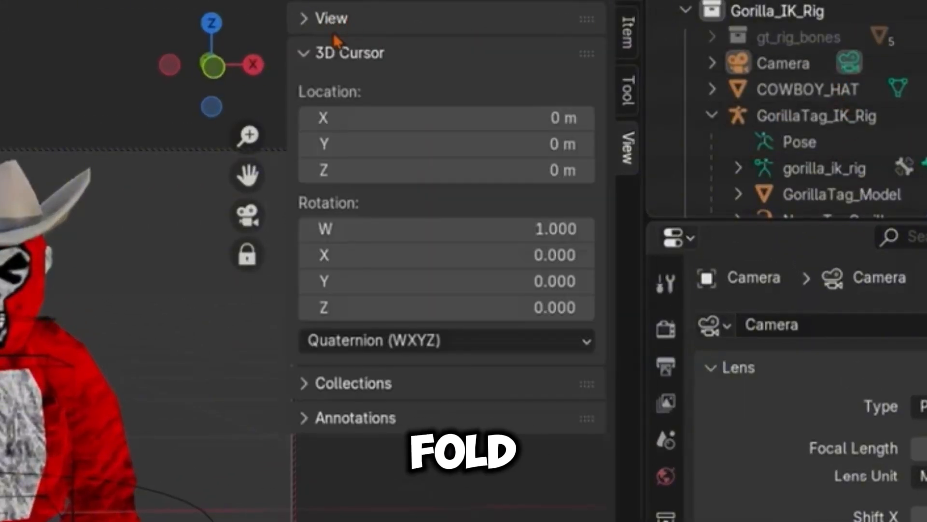
click(335, 52)
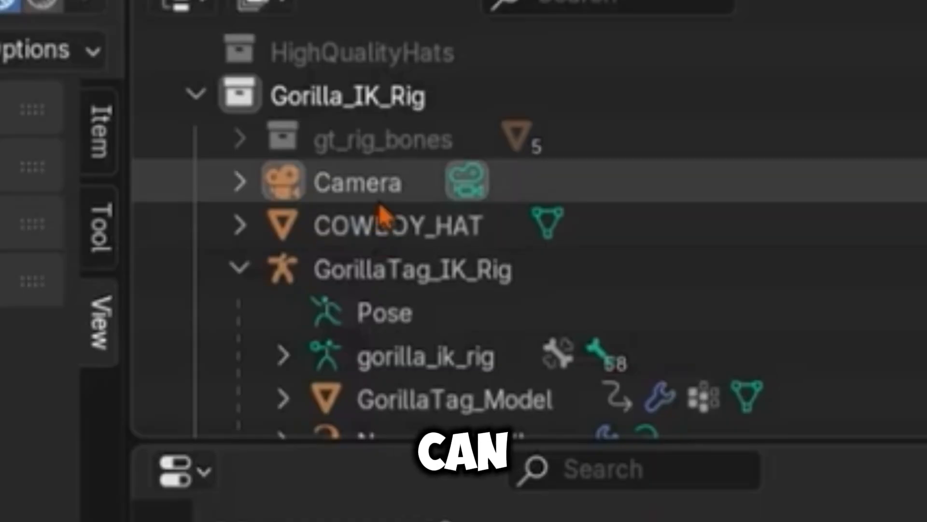
click(240, 182)
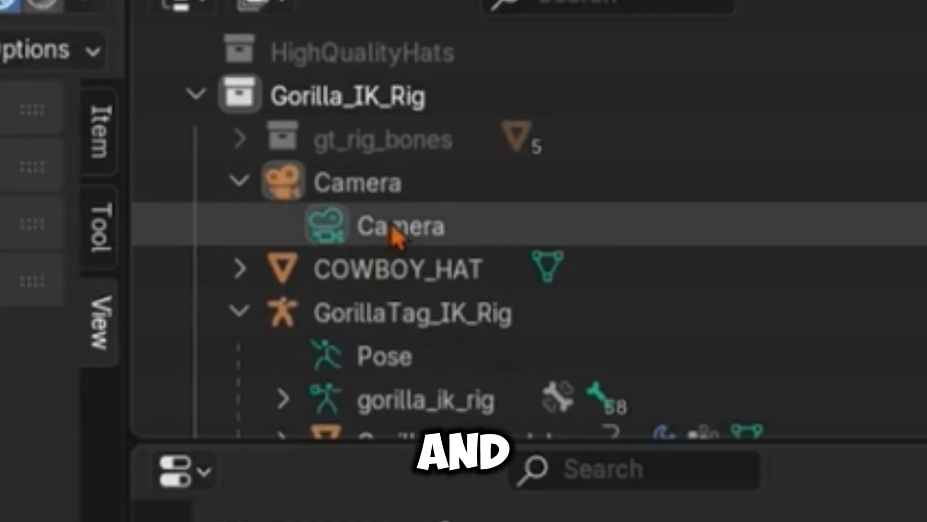
click(395, 237)
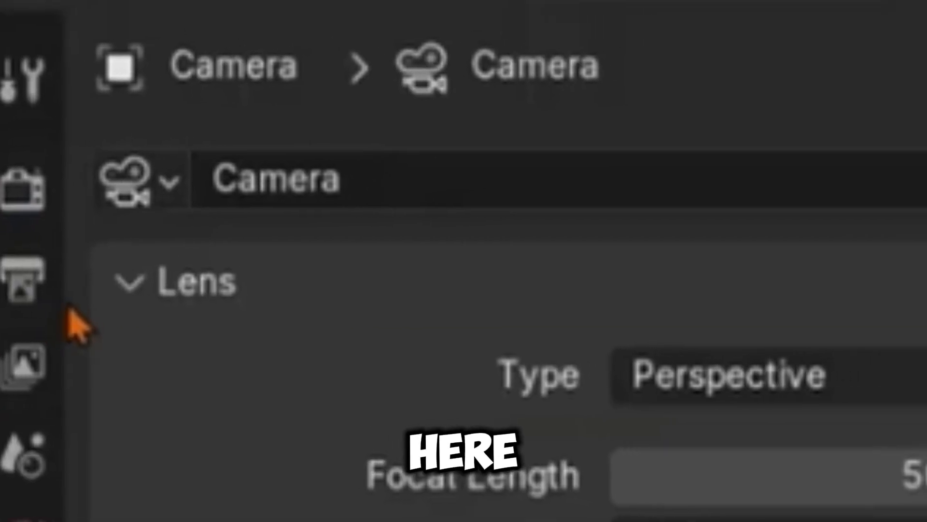
Step: Set the output Resolution X to 1080 px for a square render format
click(25, 283)
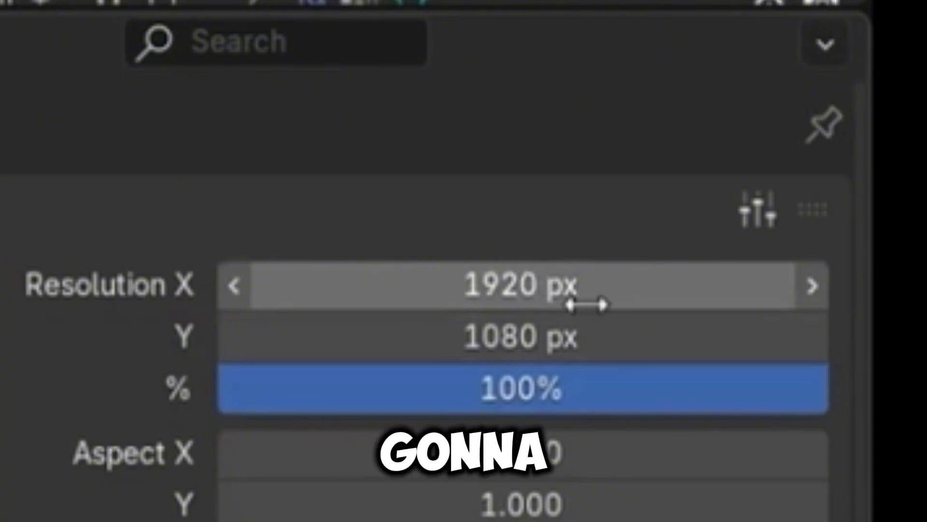
click(577, 280)
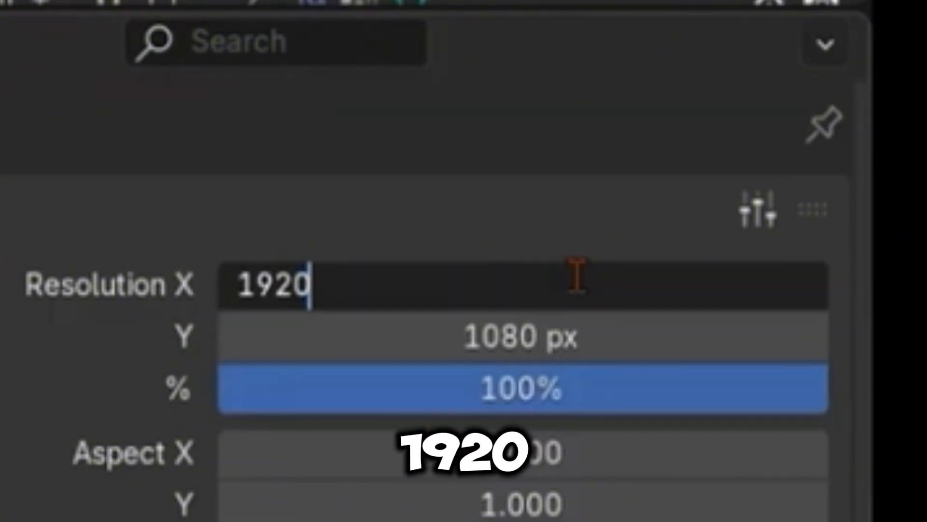
key(BackSpace)
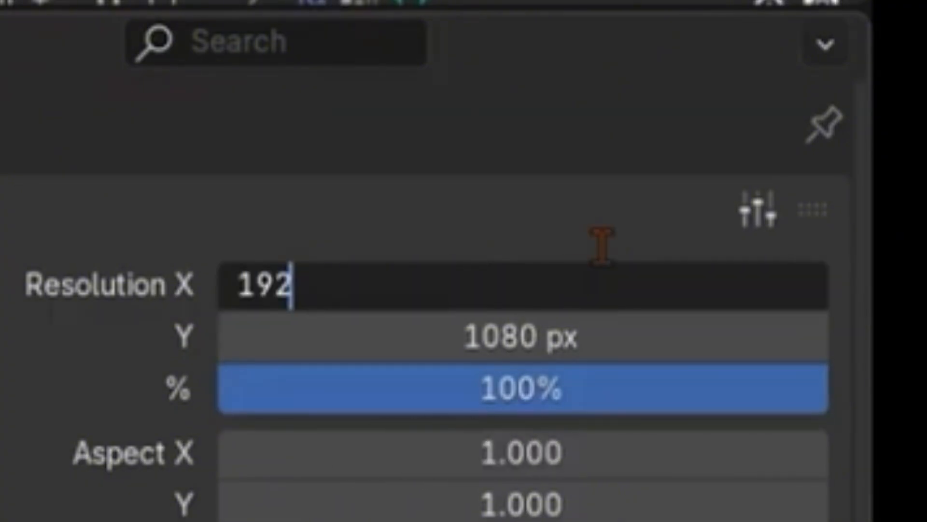
key(BackSpace)
key(BackSpace)
key(BackSpace)
text(108)
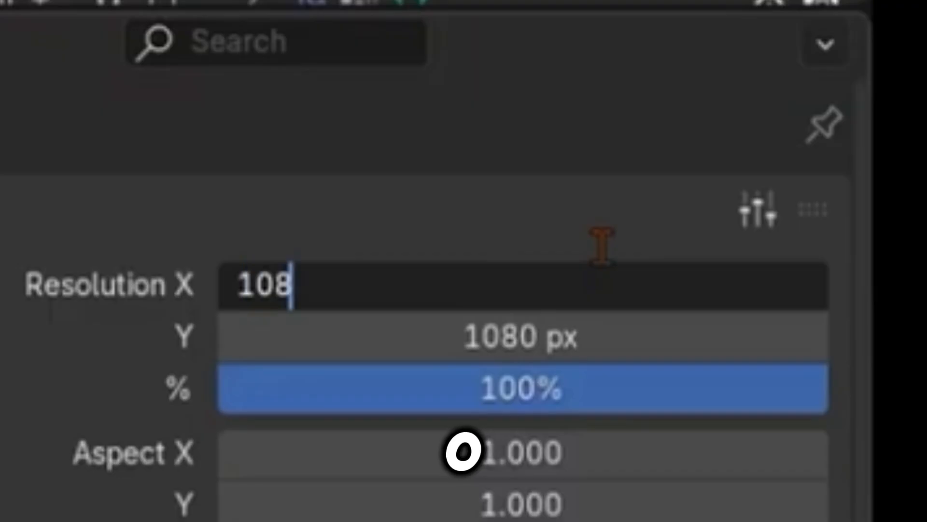
text(0)
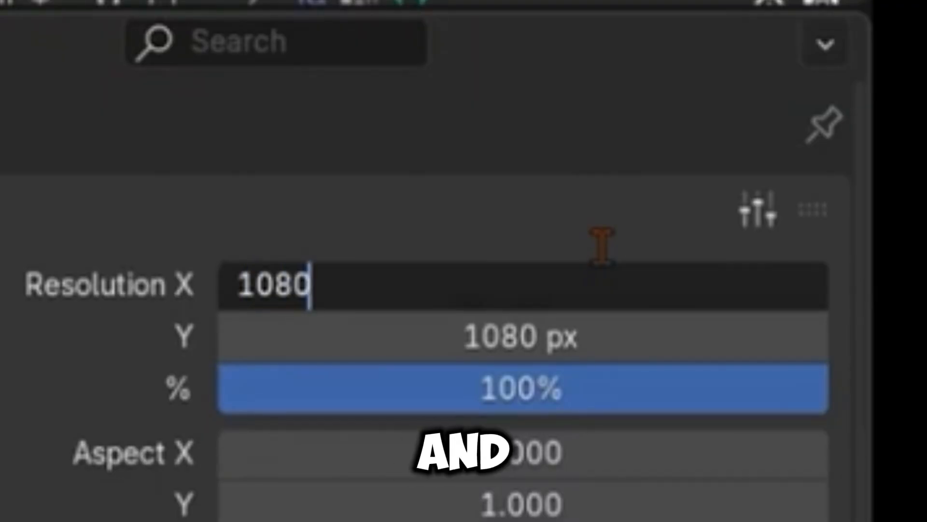
key(Return)
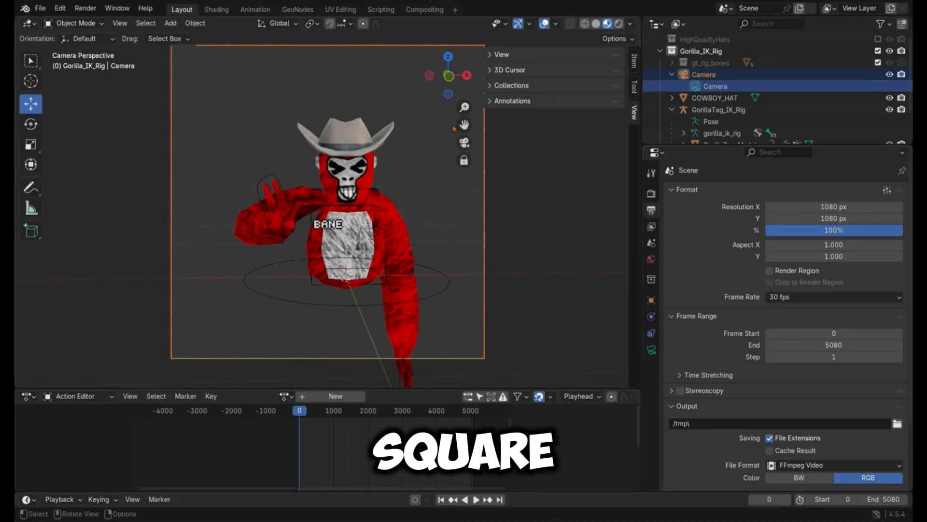
Step: Reposition the camera so the gorilla's upper body fills the square frame
drag(464, 124, 447, 119)
scroll(442, 212, down, 2)
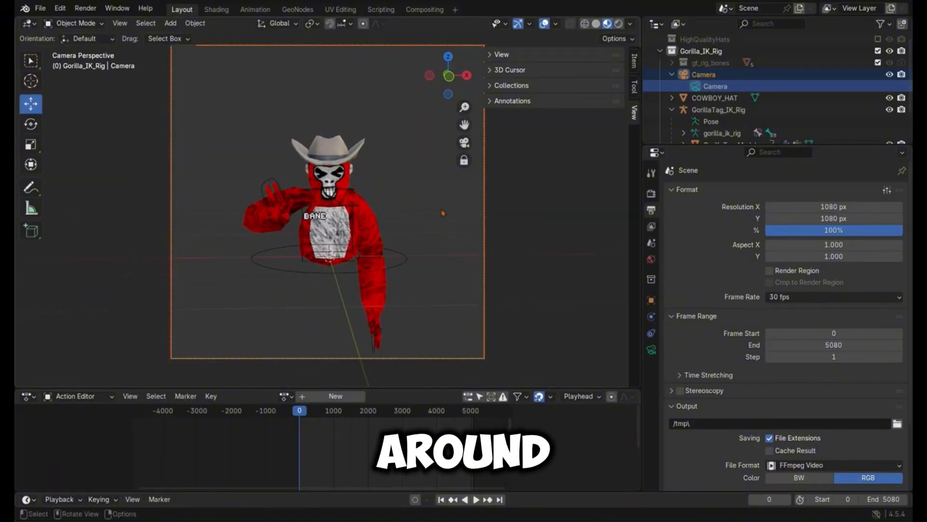
scroll(442, 212, up, 3)
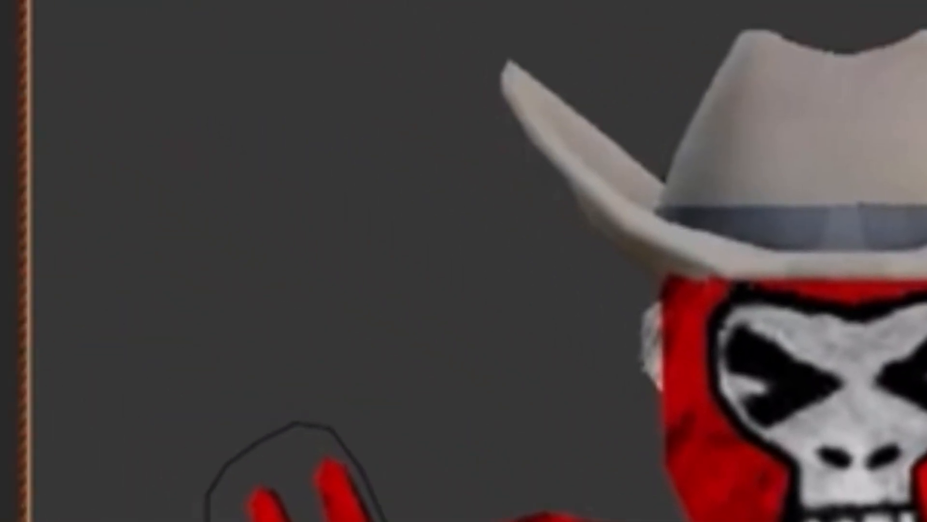
Step: Render a test image of the scene with Cycles and close the render result
click(92, 1)
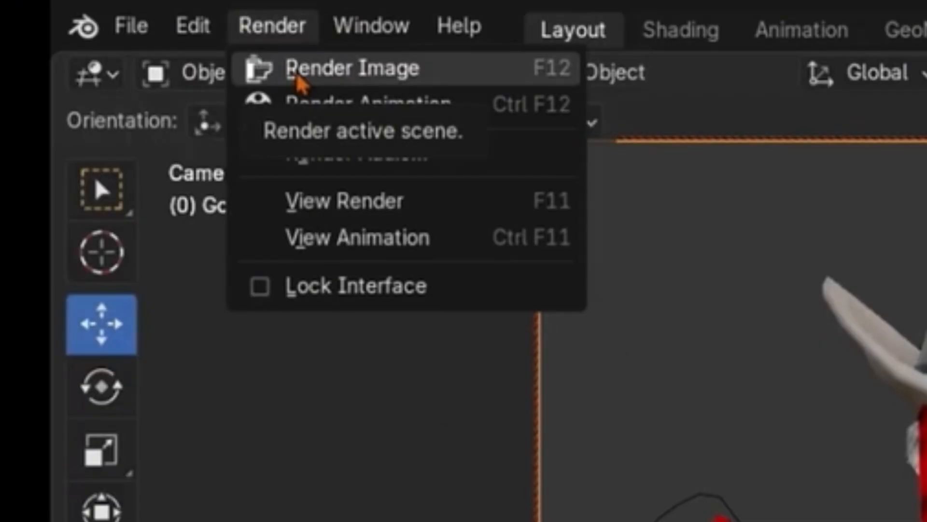
click(297, 80)
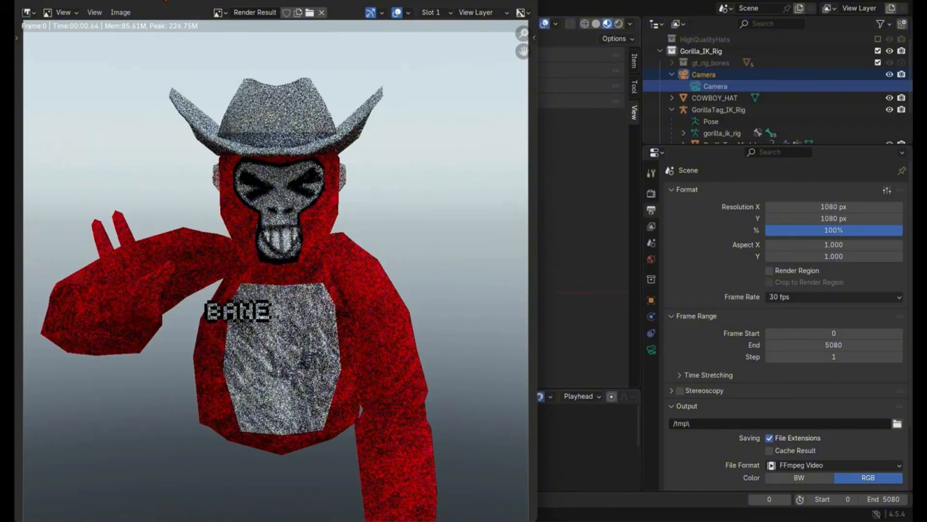
drag(165, 1, 155, 41)
click(517, 39)
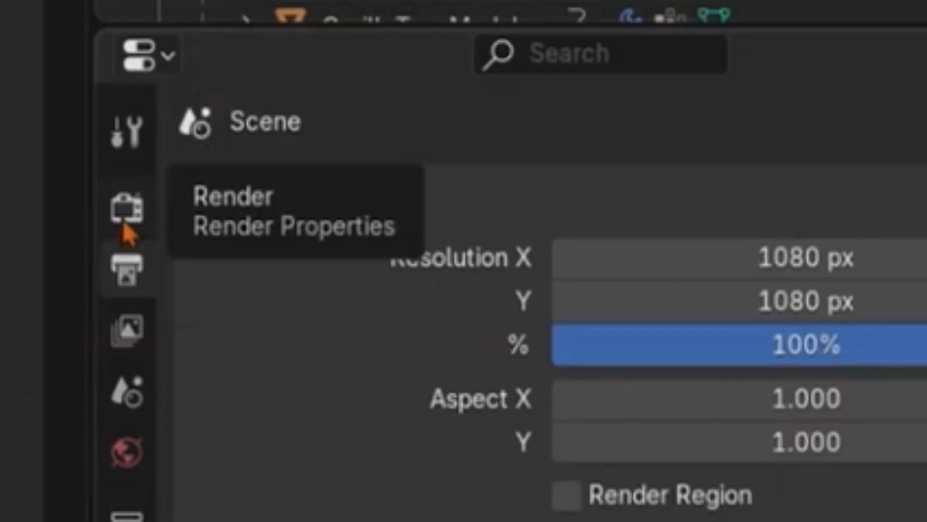
Step: Switch the render engine to EEVEE and render the image again
click(483, 205)
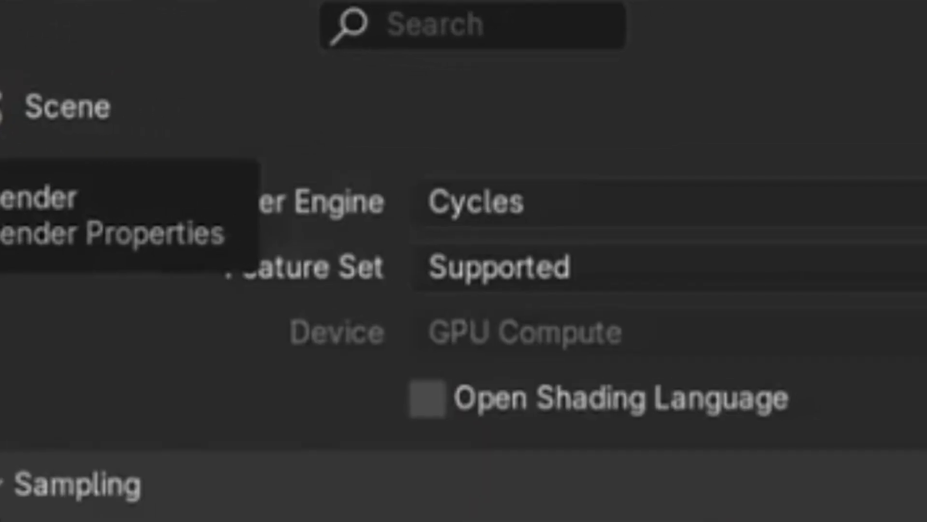
click(509, 205)
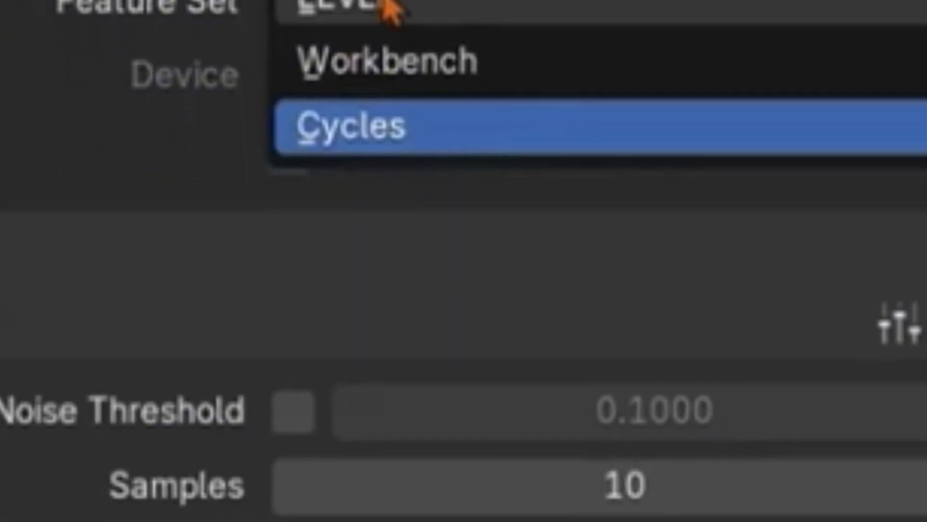
click(389, 9)
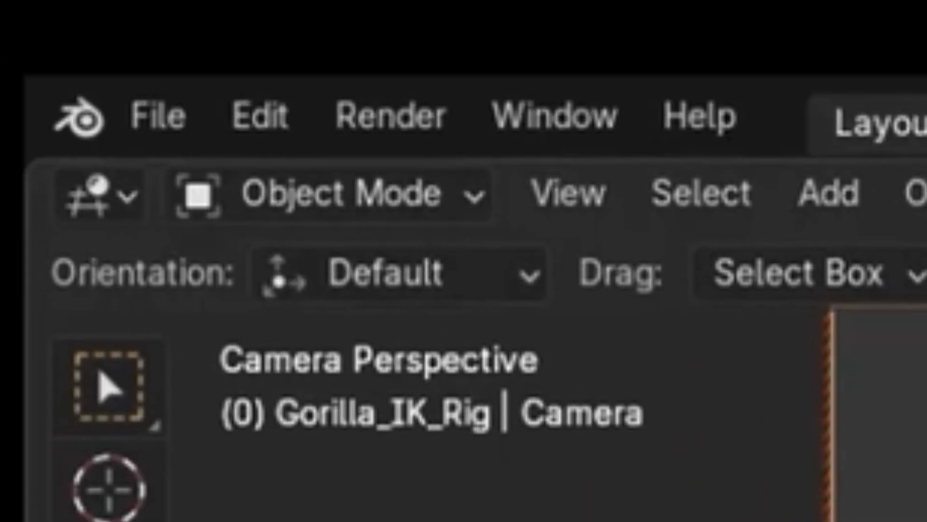
click(380, 122)
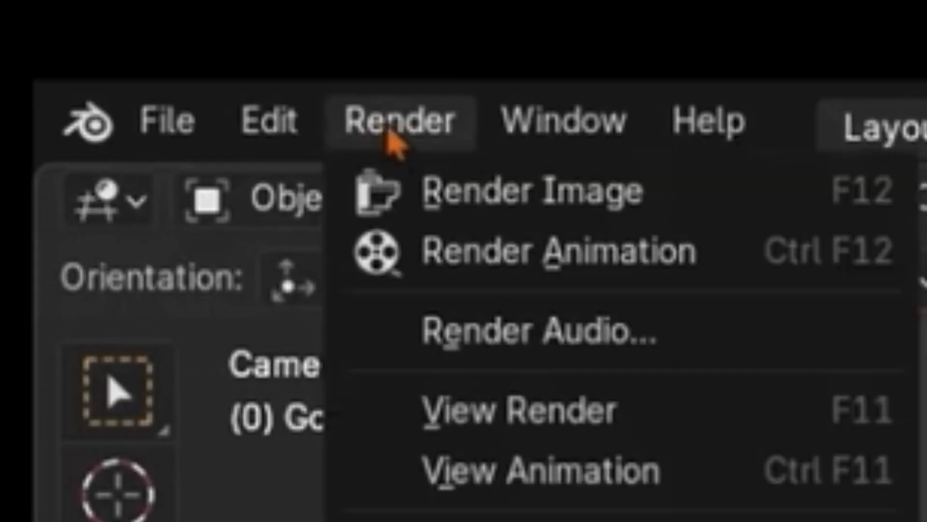
click(550, 208)
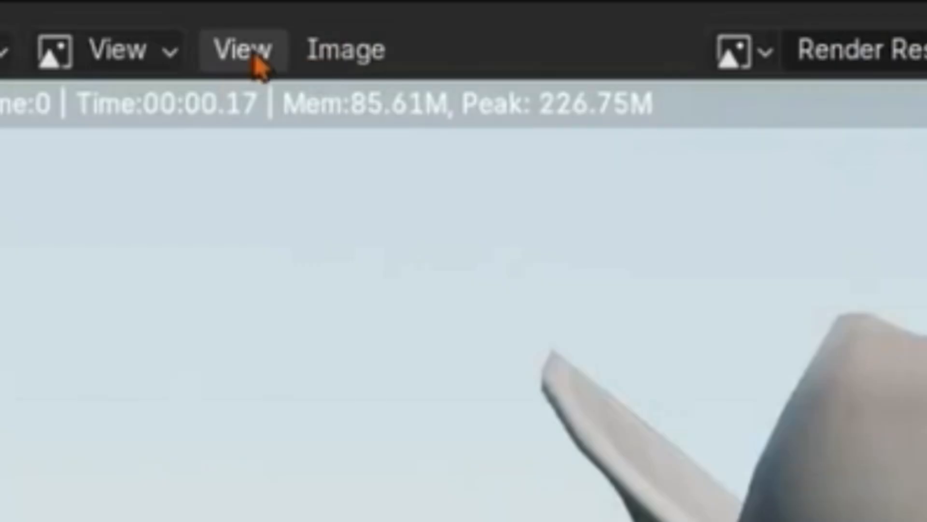
Step: Start saving the rendered image as a new file, replacing the default file name with "banw"
click(345, 50)
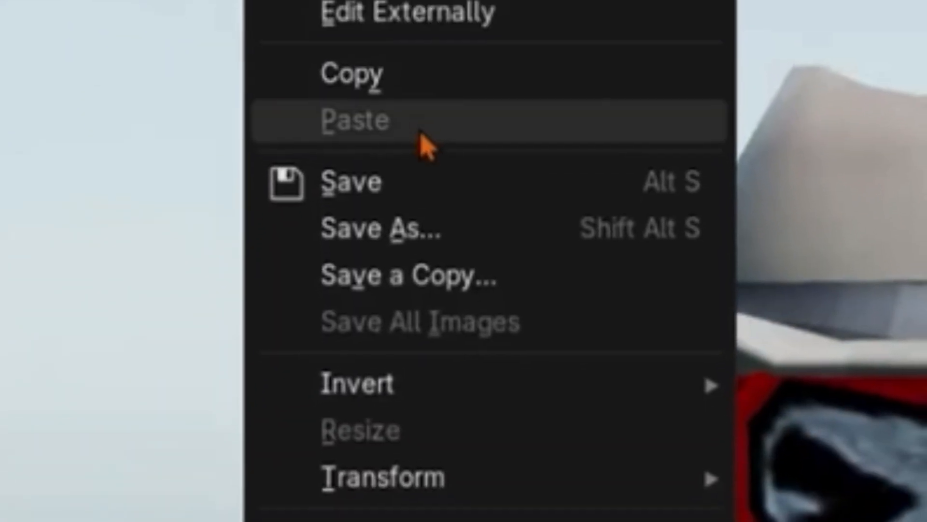
click(374, 238)
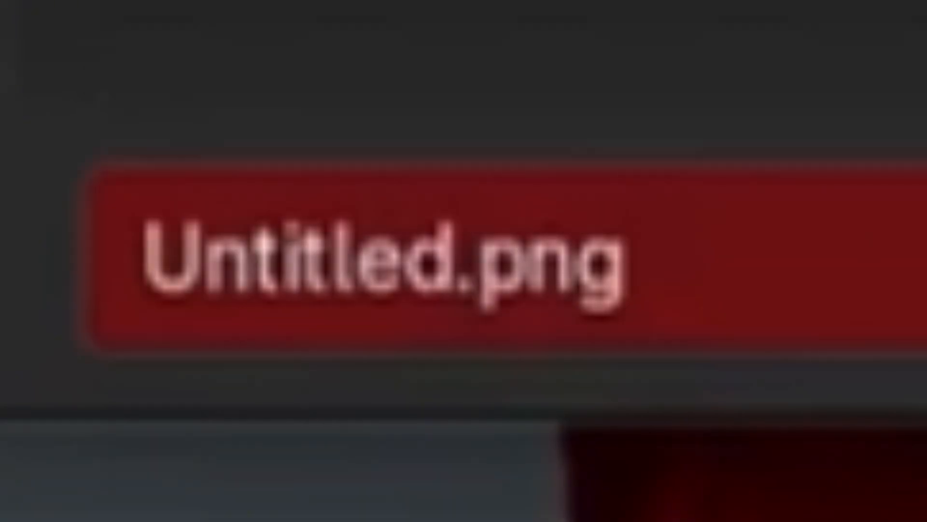
click(624, 261)
key(BackSpace)
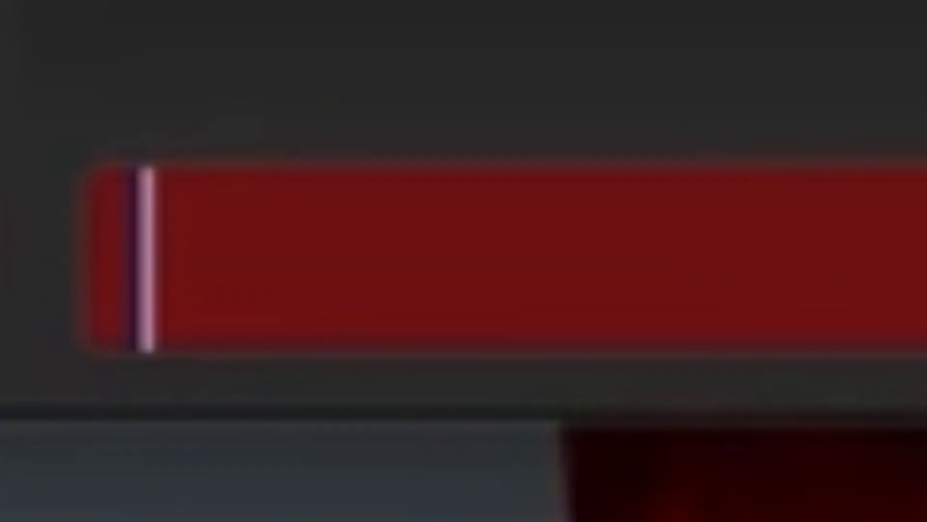
text(banw)
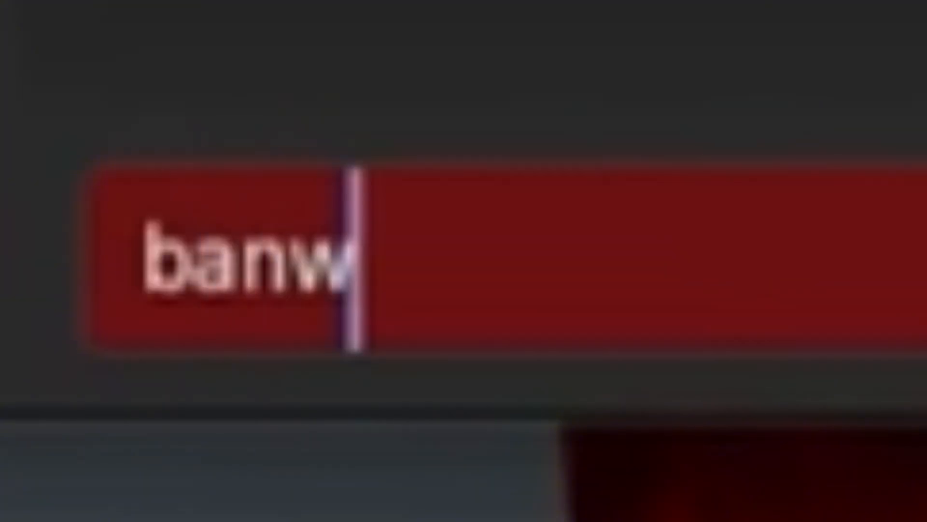